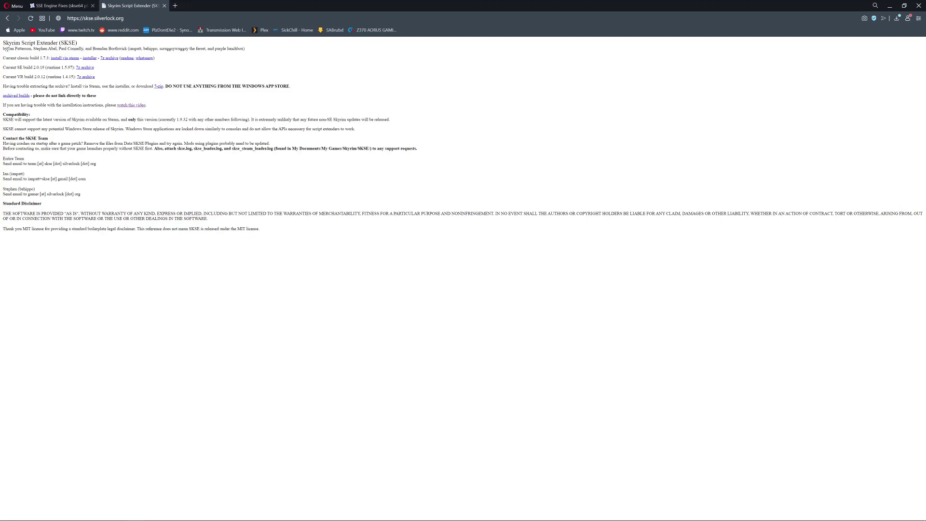
On skse.silverlock.org, download the 7z archive of Current SE build 2.0.19
left_click_drag(7, 49, 251, 53)
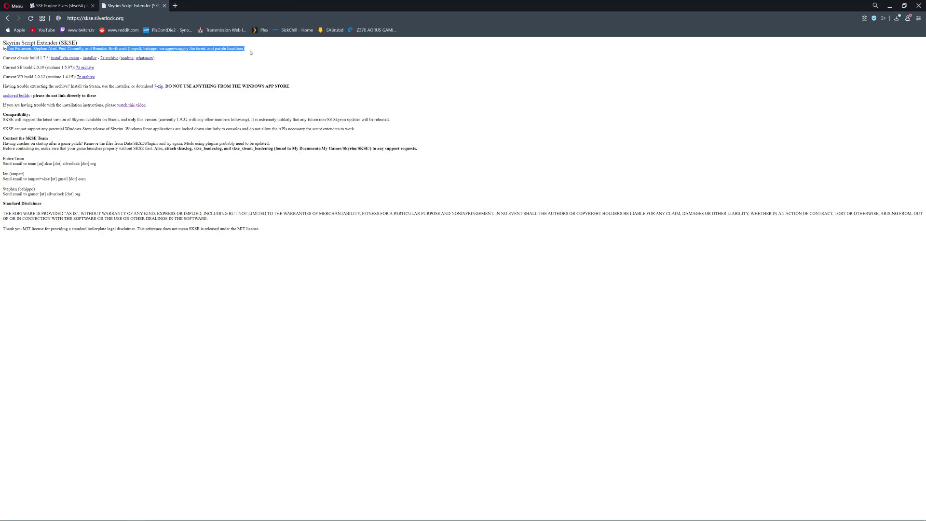
left_click(252, 51)
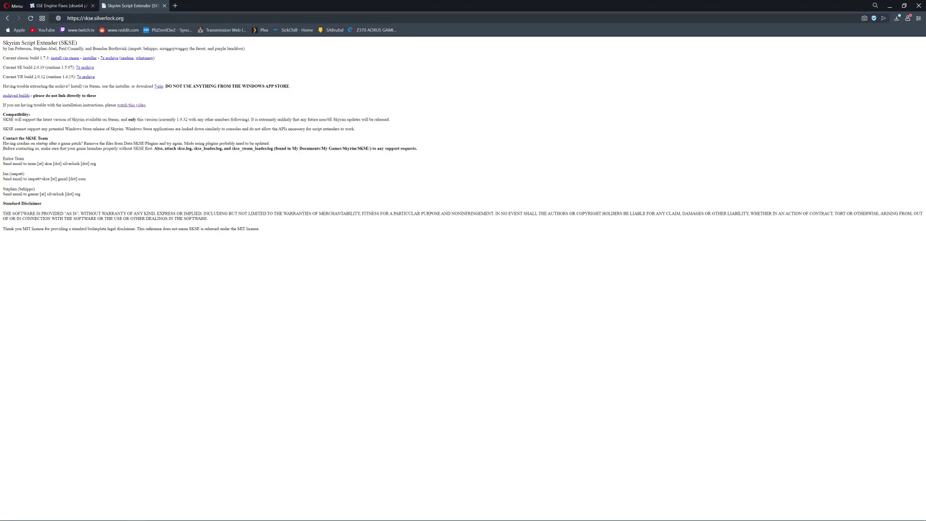
left_click(7, 18)
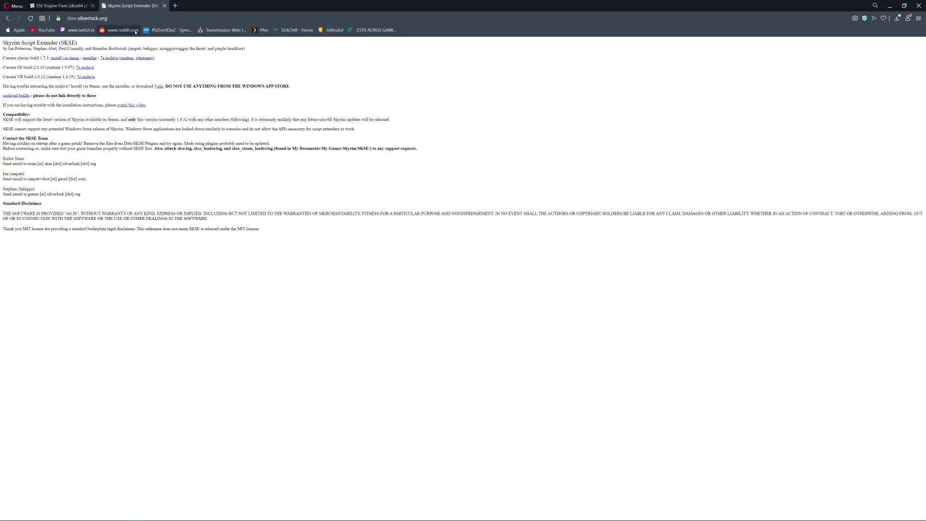
left_click_drag(77, 19, 122, 18)
left_click(202, 92)
double_click(24, 57)
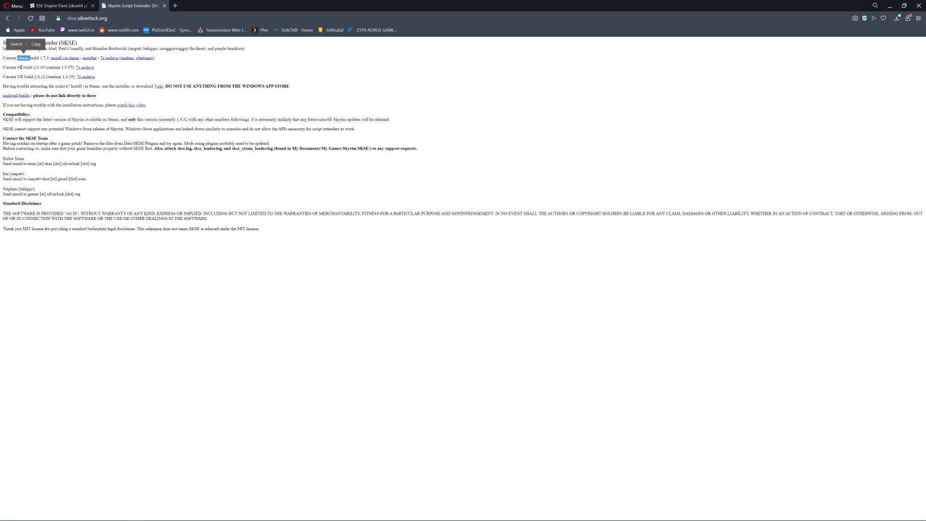
left_click(21, 67)
double_click(19, 76)
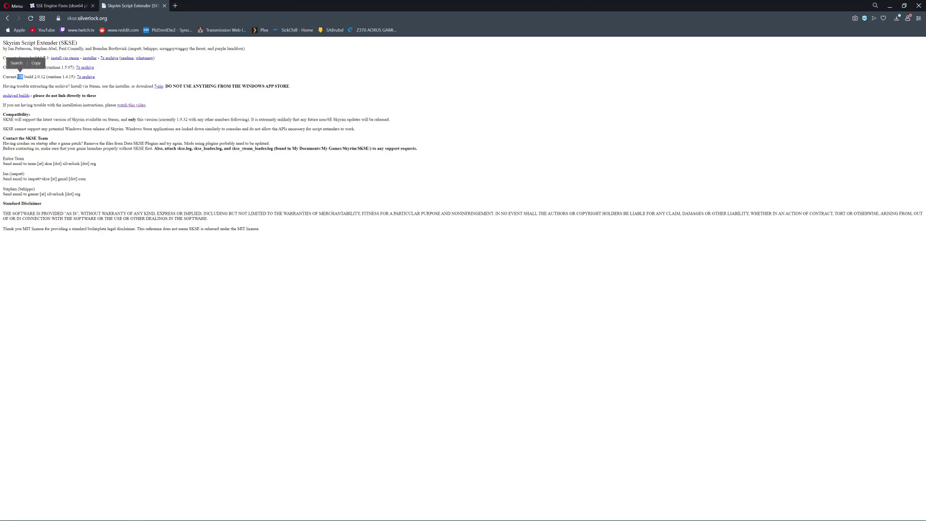
left_click(112, 70)
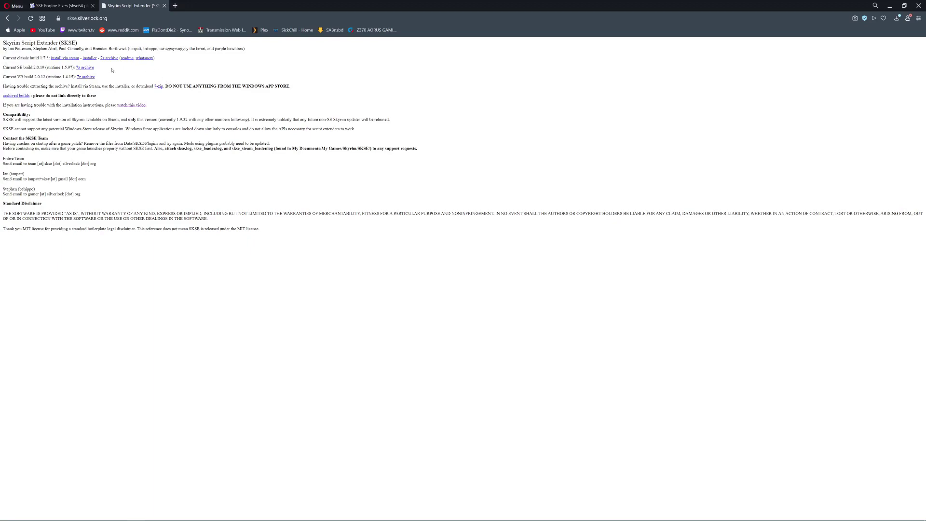
left_click(86, 67)
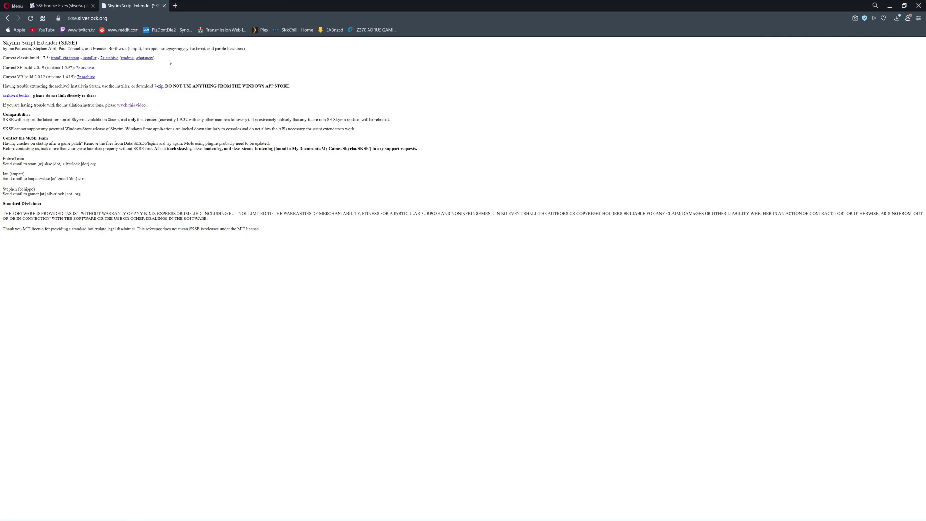
Show the download in its folder and delete the duplicate skse64_2_00_19 (1).7z
left_click(897, 18)
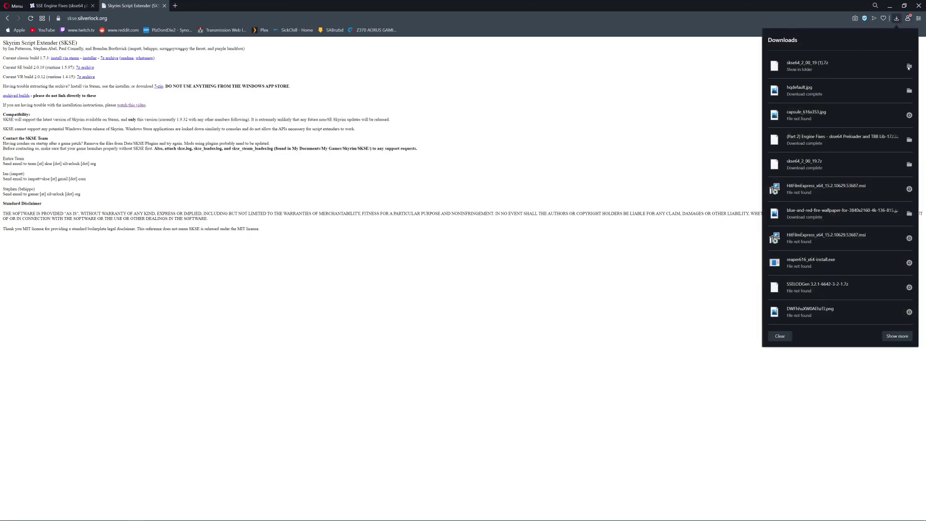
left_click(909, 67)
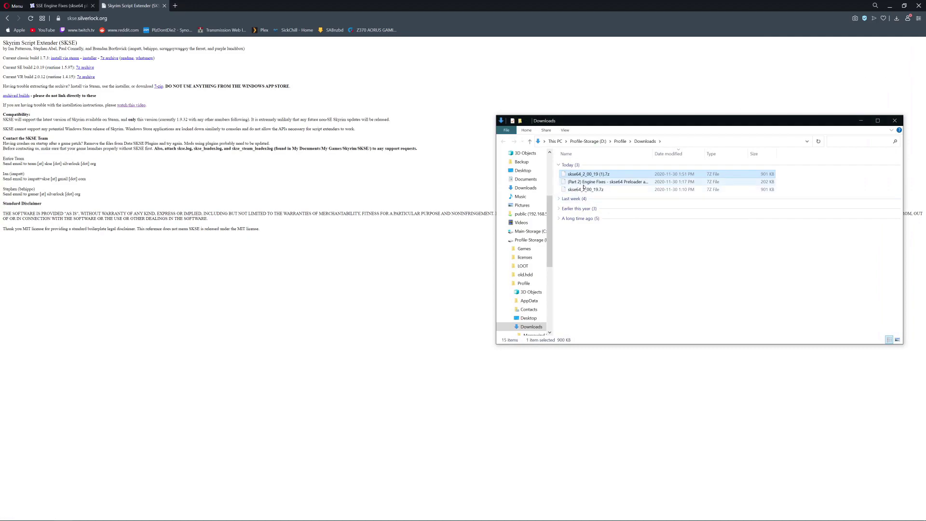
right_click(604, 173)
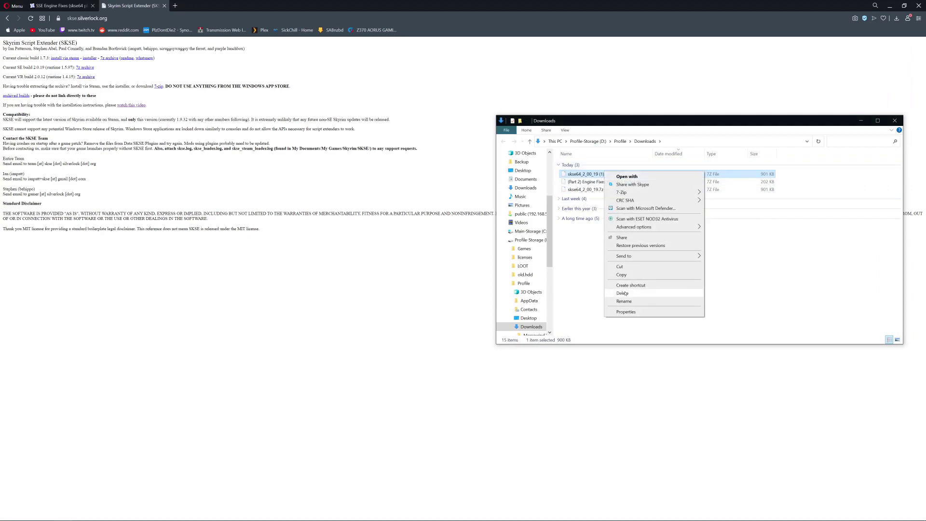
left_click(623, 293)
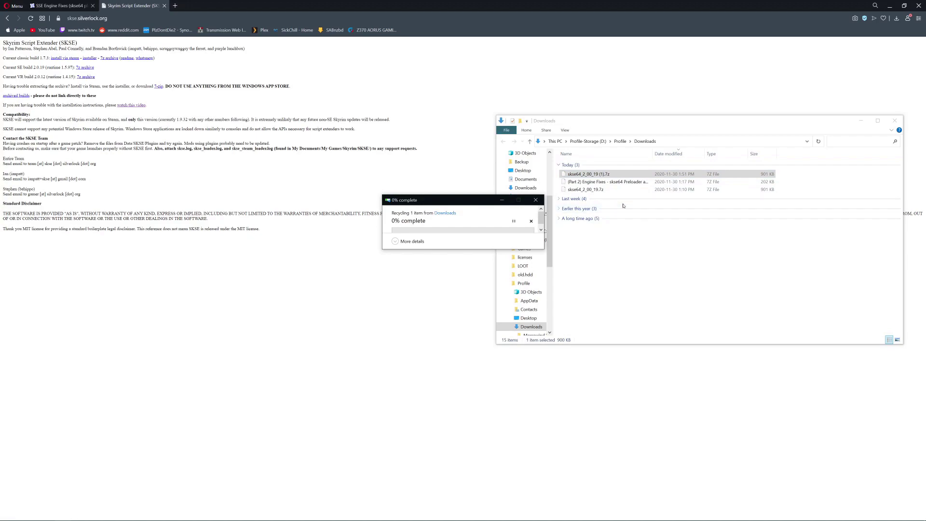
Copy skse64_2_00_19.7z and minimize the browser and Downloads windows
right_click(595, 190)
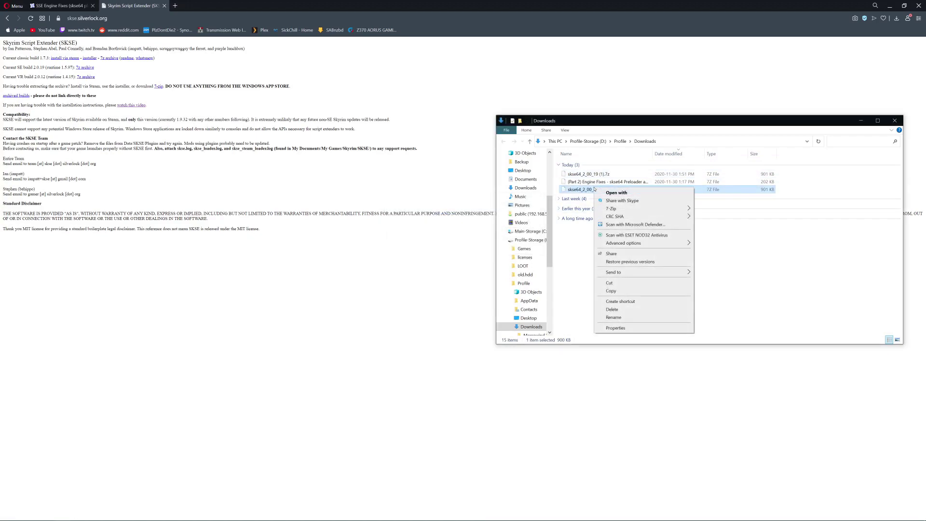
left_click(627, 291)
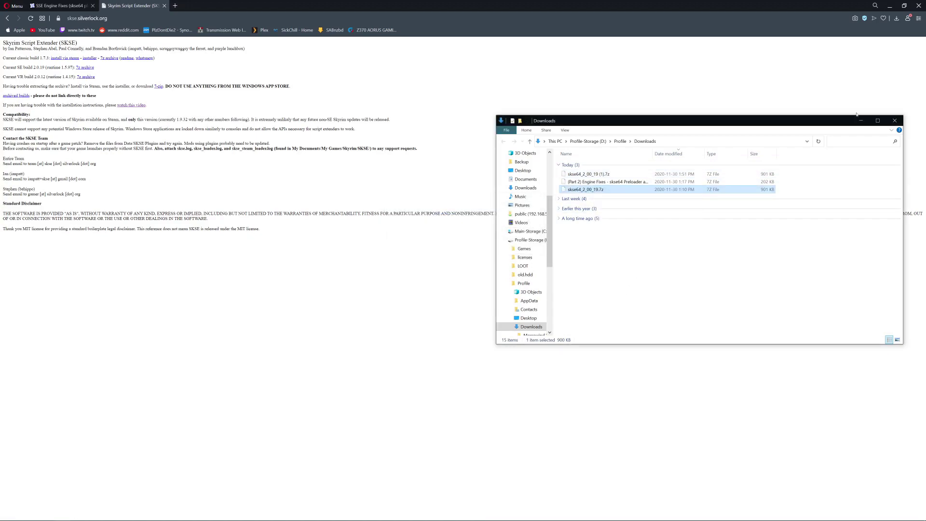
left_click(890, 5)
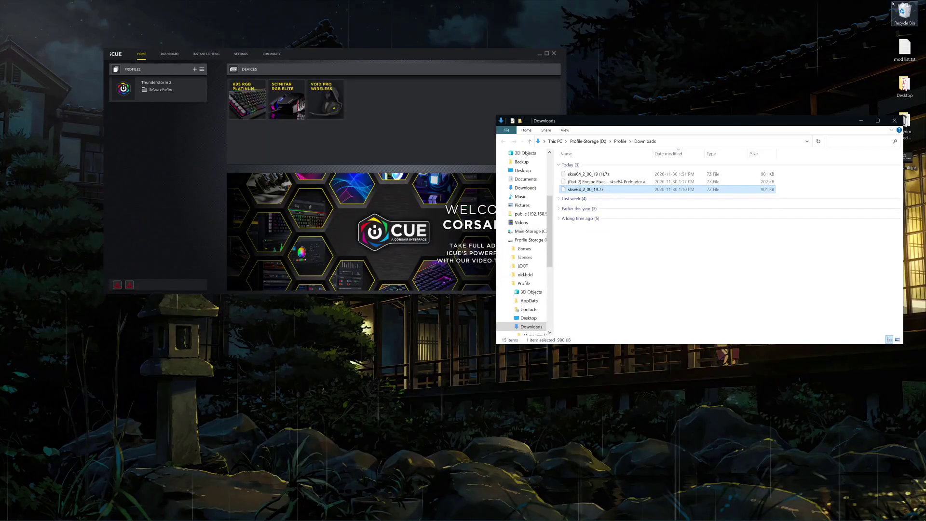
left_click(861, 121)
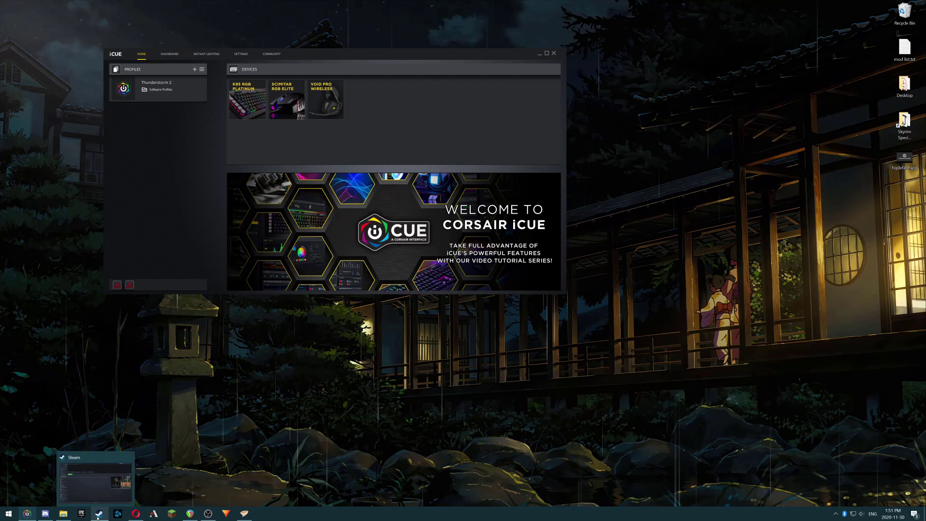
Browse Skyrim Special Edition's local files from its Steam Properties to open the install folder
left_click(98, 516)
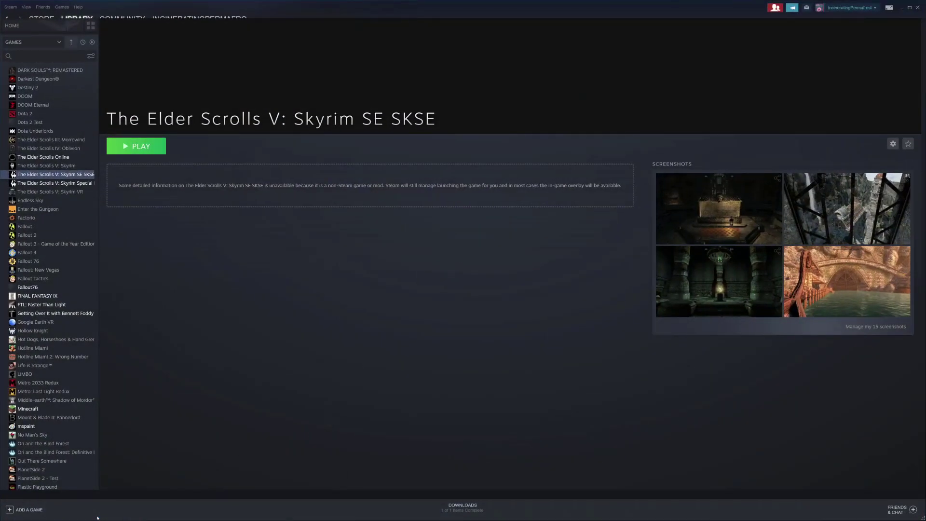
left_click(87, 185)
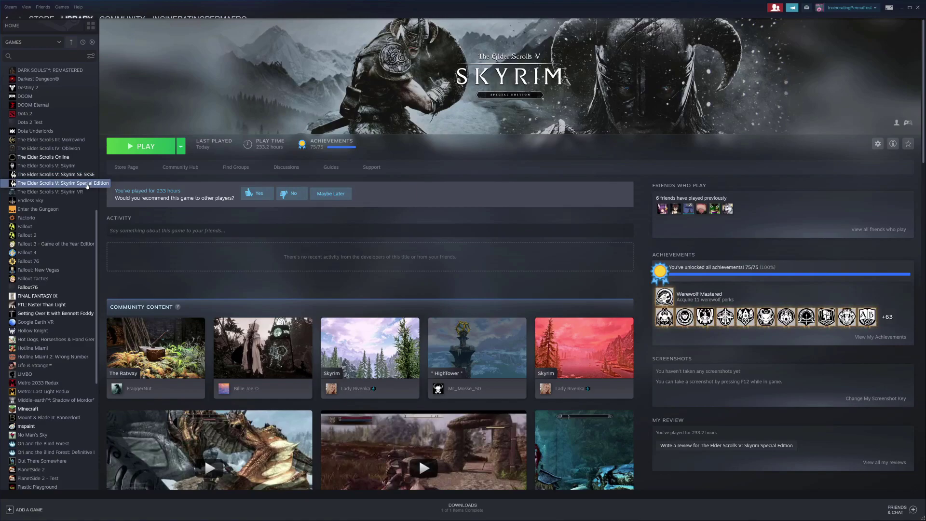
right_click(87, 186)
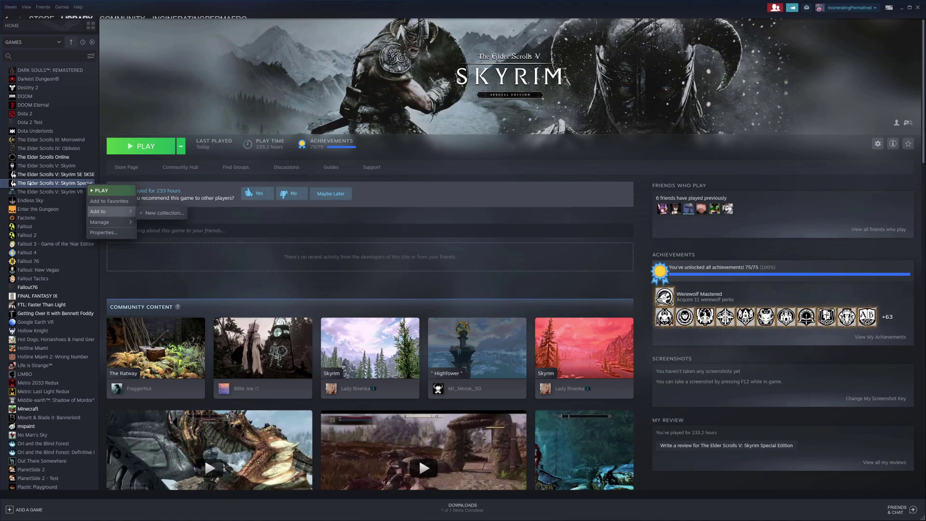
left_click(103, 232)
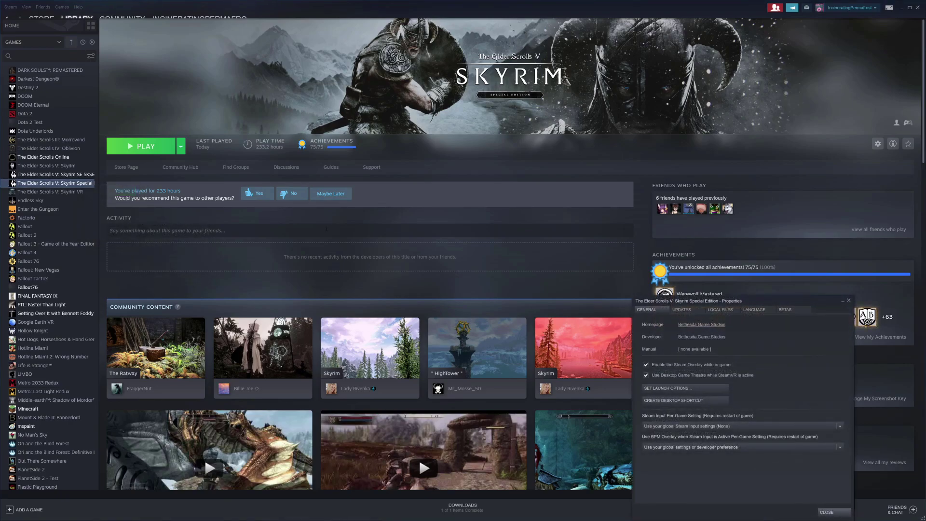
left_click(729, 310)
left_click(690, 337)
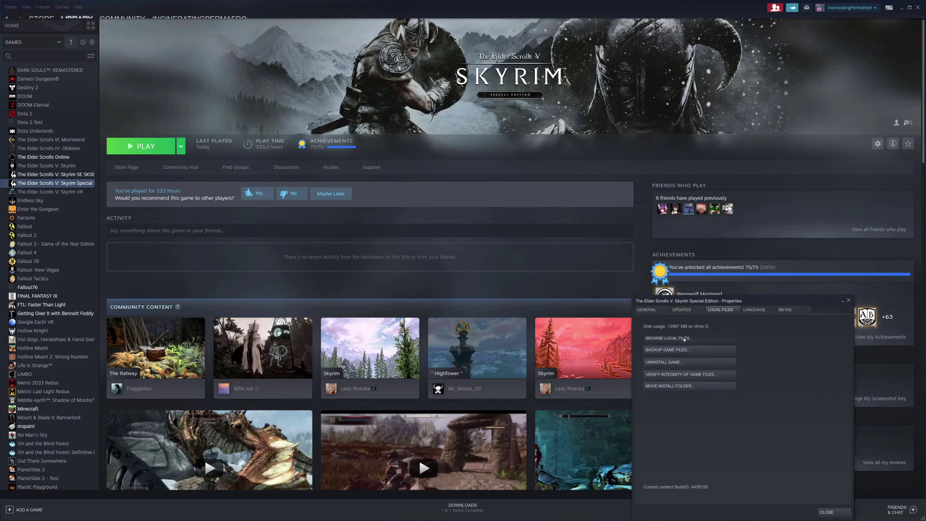
scroll(649, 257, "down", 2)
scroll(650, 257, "down", 4)
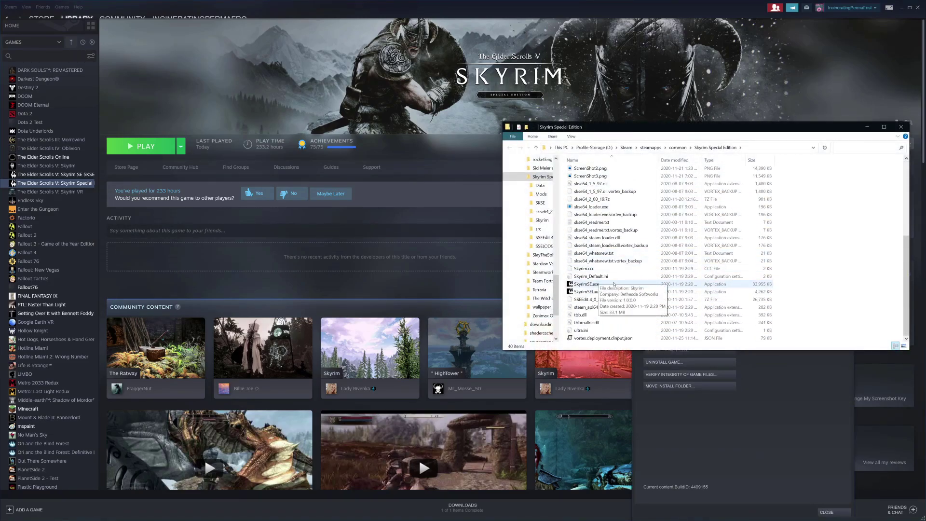
Paste skse64_2_00_19.7z into the Skyrim Special Edition folder, replacing the existing copy
scroll(704, 246, "up", 6)
right_click(813, 208)
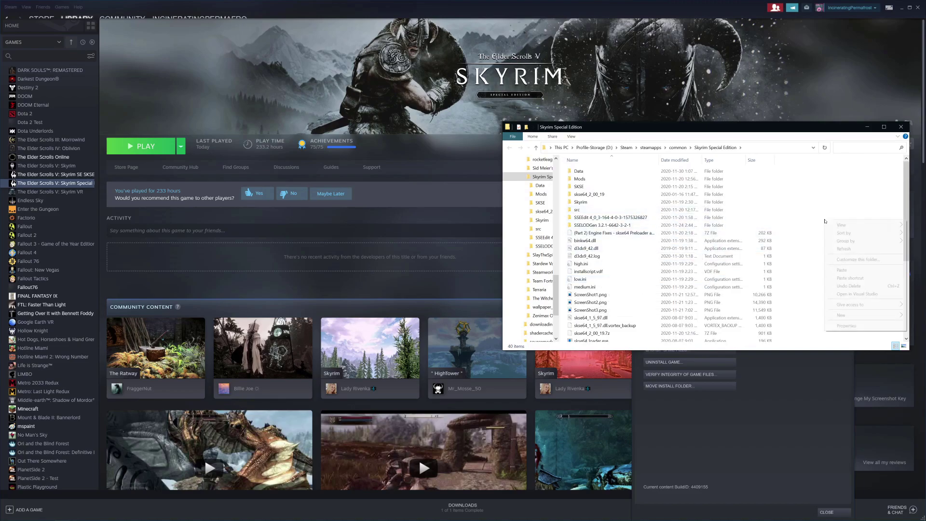
left_click(861, 270)
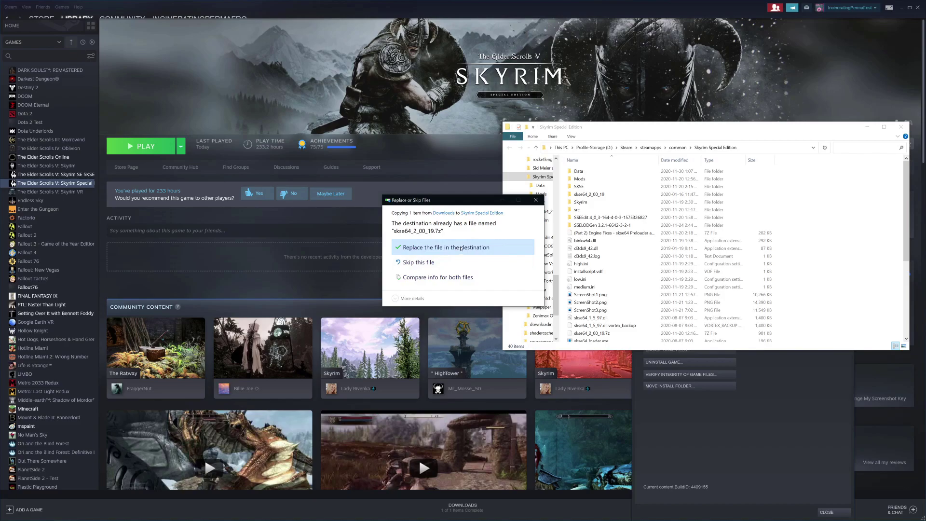
left_click(461, 248)
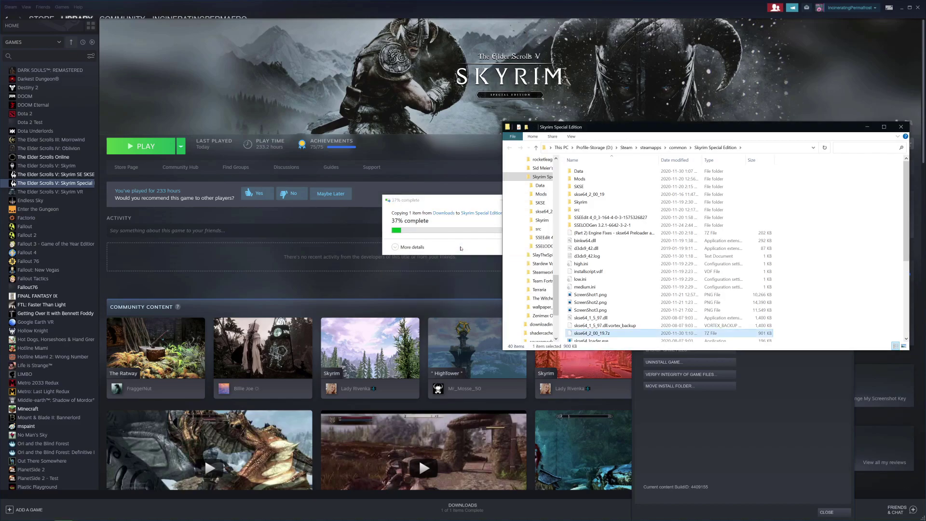
right_click(609, 334)
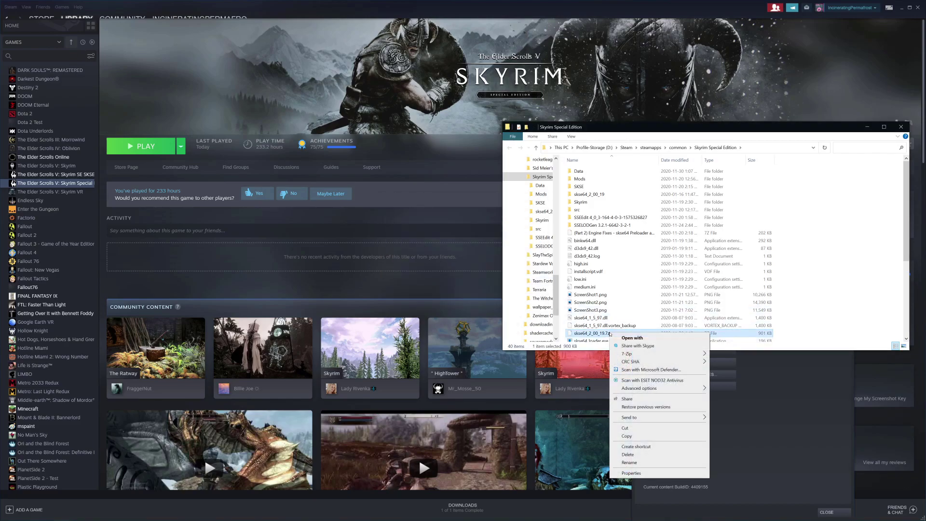
mouse_move(651, 355)
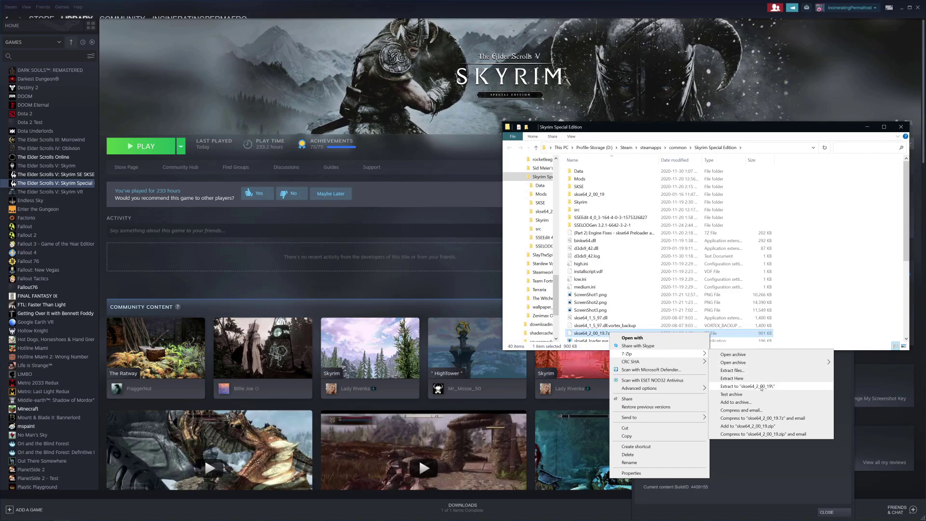
Extract the archive to a skse64_2_00_19 folder and open that folder
left_click(762, 388)
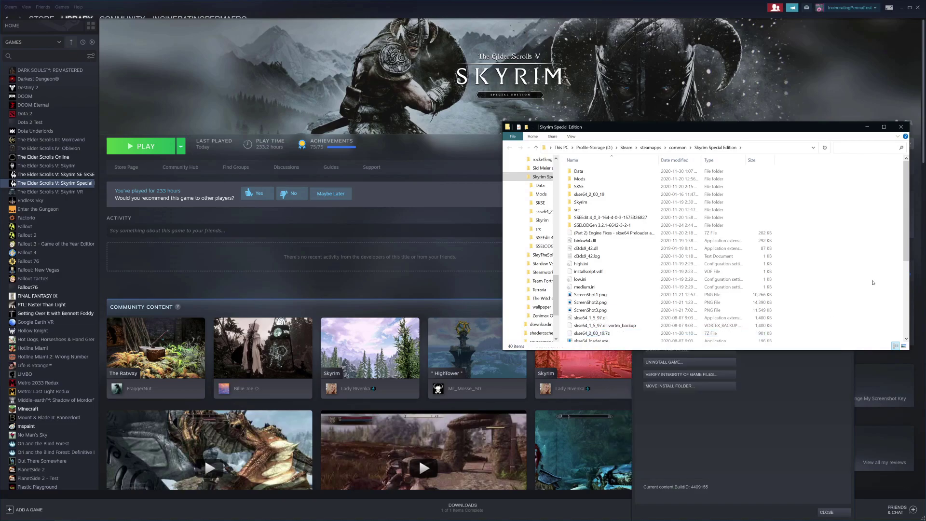
left_click(589, 195)
double_click(589, 195)
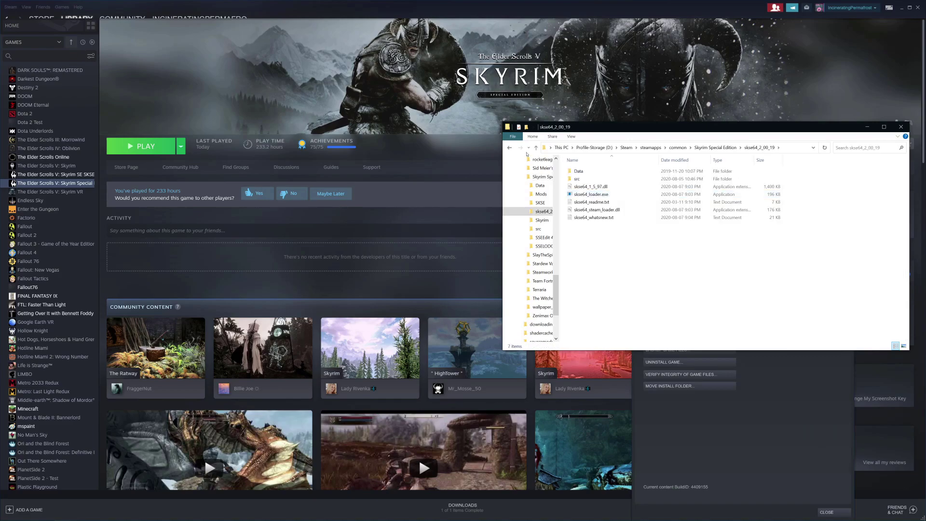
left_click(510, 147)
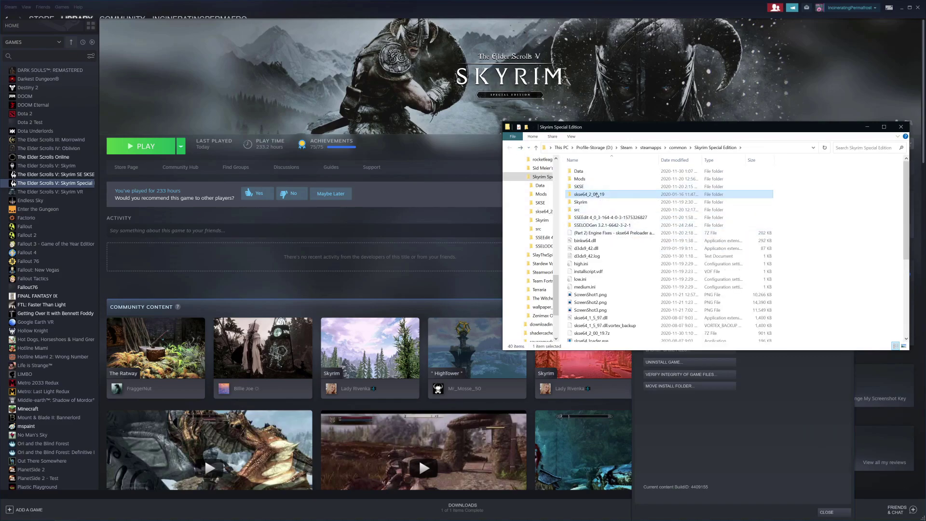
double_click(589, 194)
Select and copy all seven items in the skse64_2_00_19 folder
left_click_drag(613, 254, 580, 169)
right_click(581, 173)
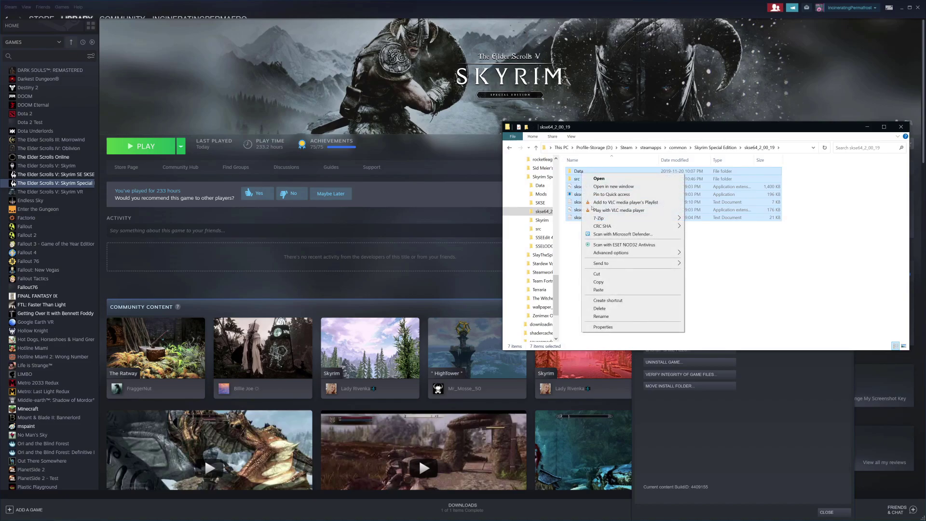
left_click(598, 281)
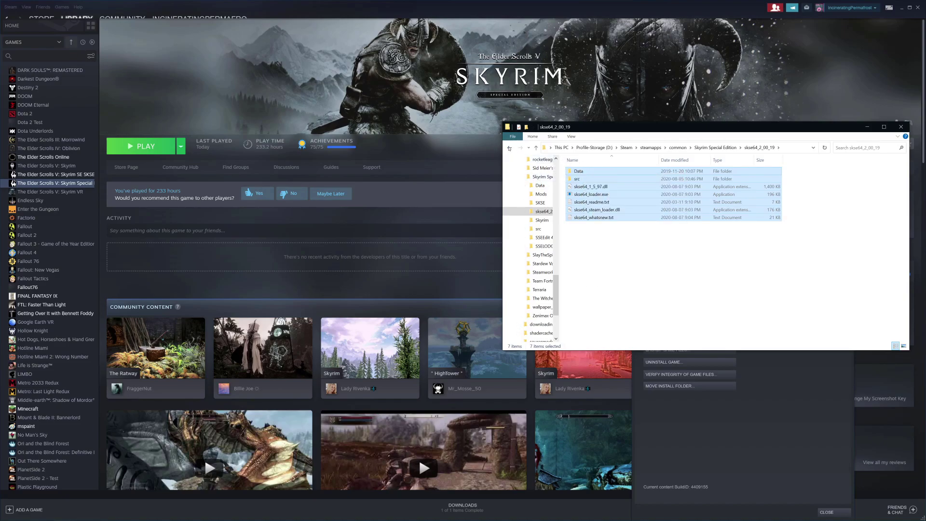
Navigate back up to the Skyrim Special Edition game folder
left_click(510, 147)
scroll(781, 285, "down", 6)
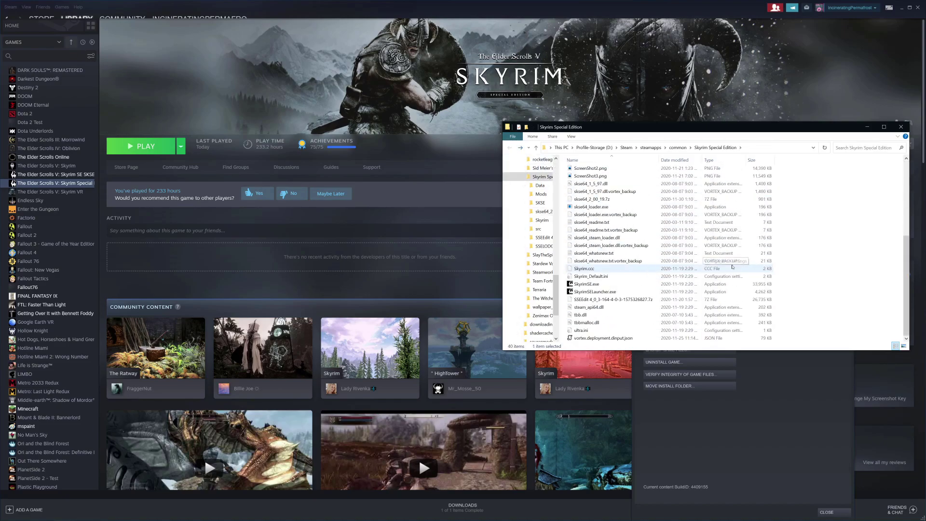
right_click(847, 307)
key("Escape")
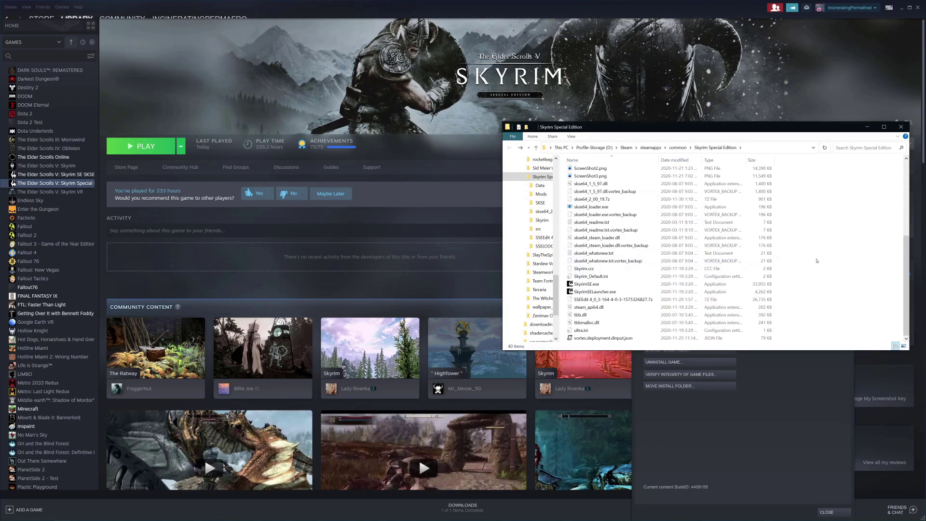
scroll(627, 241, "up", 1)
scroll(612, 207, "up", 5)
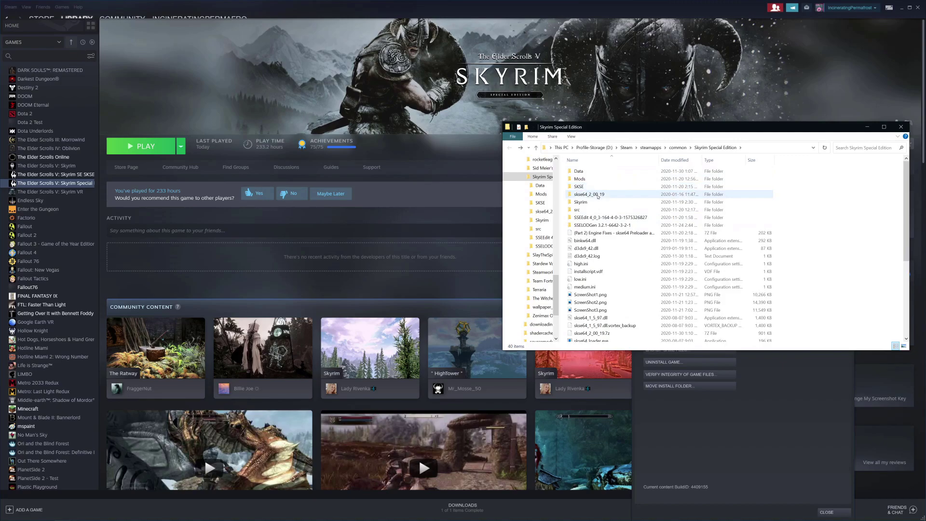
double_click(589, 194)
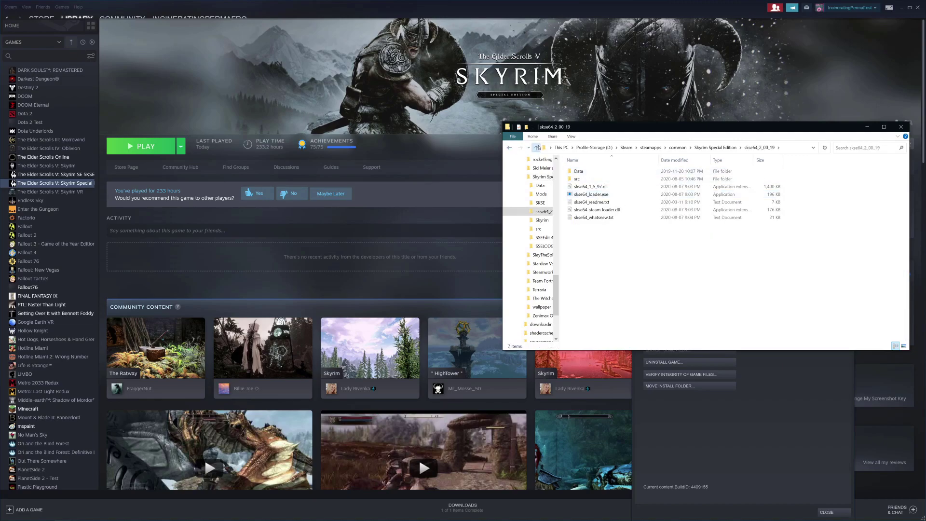
left_click(536, 147)
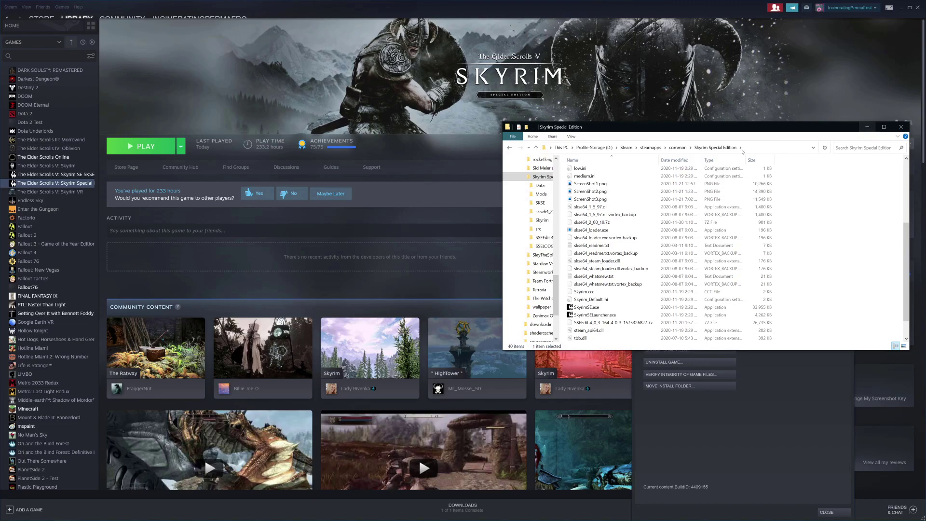
mouse_move(18, 515)
Show the Skyrim SE SKSE library entry and check the add-game options
left_click(67, 174)
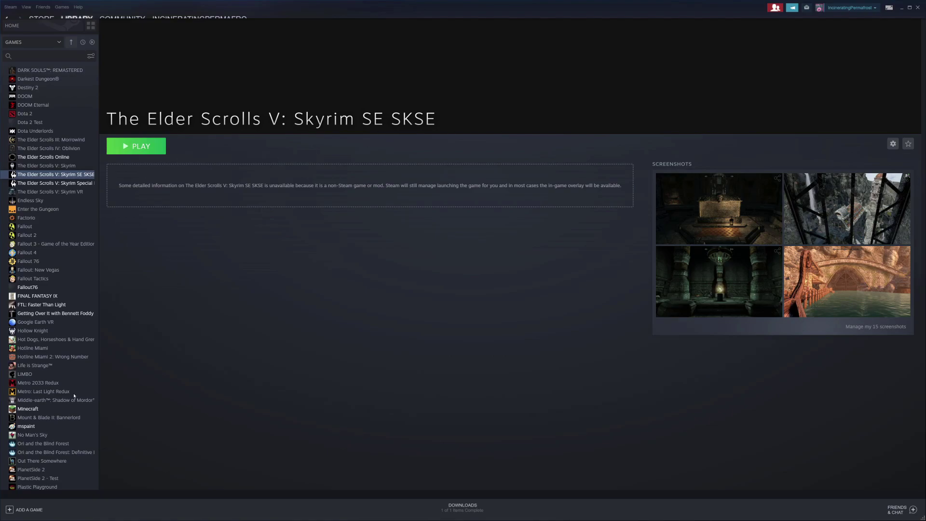
left_click(22, 510)
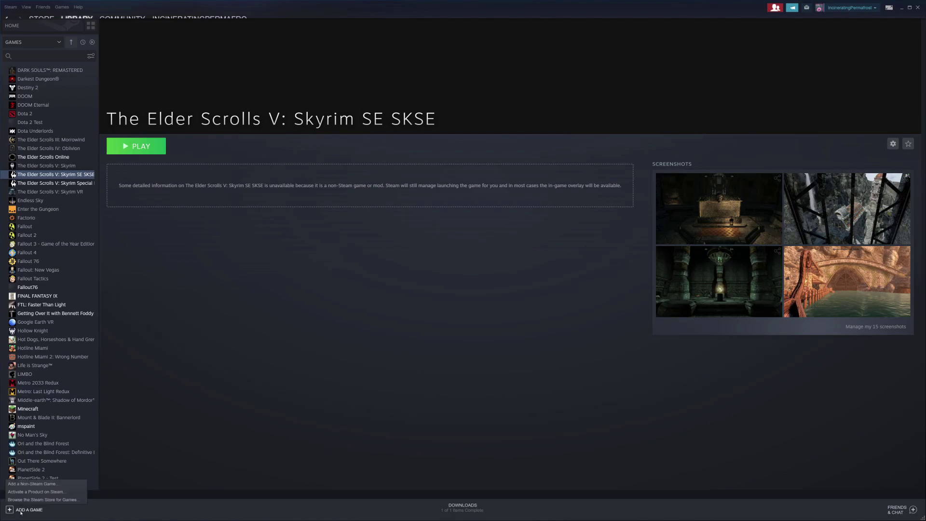
left_click(102, 513)
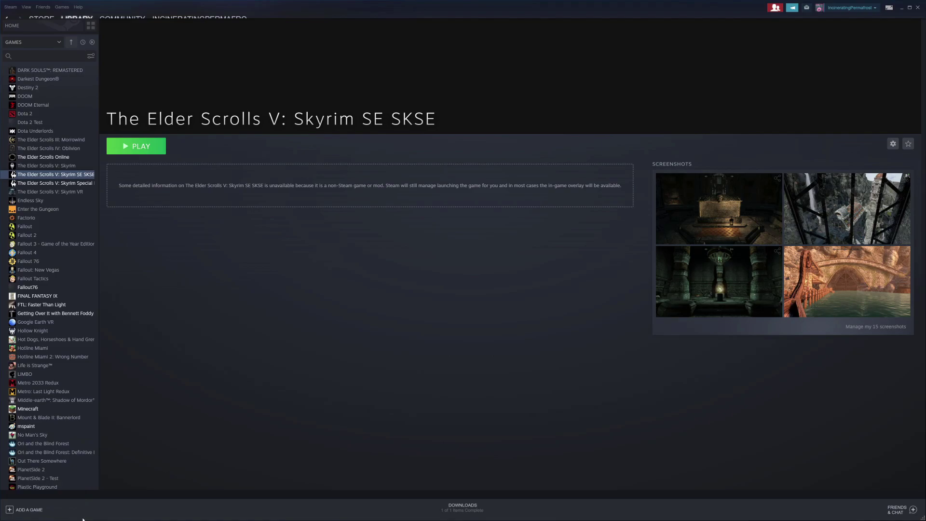
Locate skse64_loader.exe in the Skyrim Special Edition folder window
key("alt+Tab")
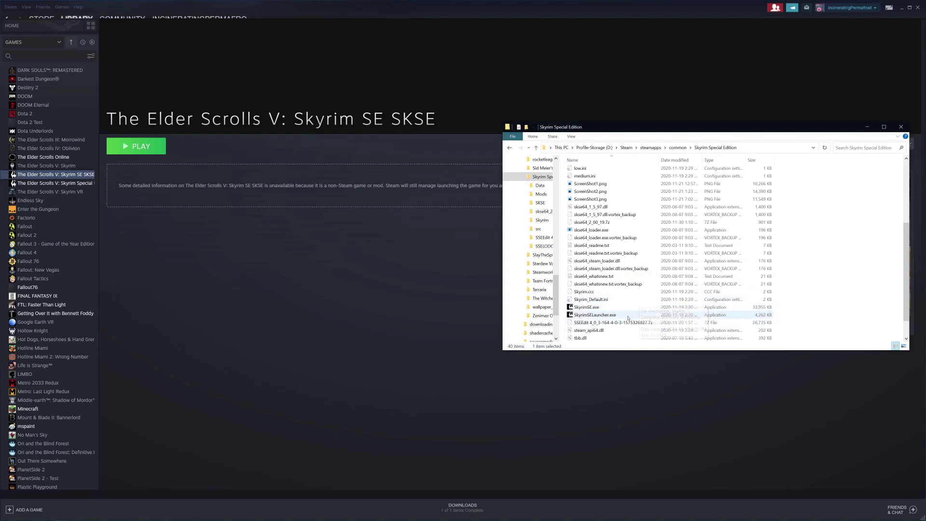
scroll(627, 304, "up", 3)
left_click(623, 293)
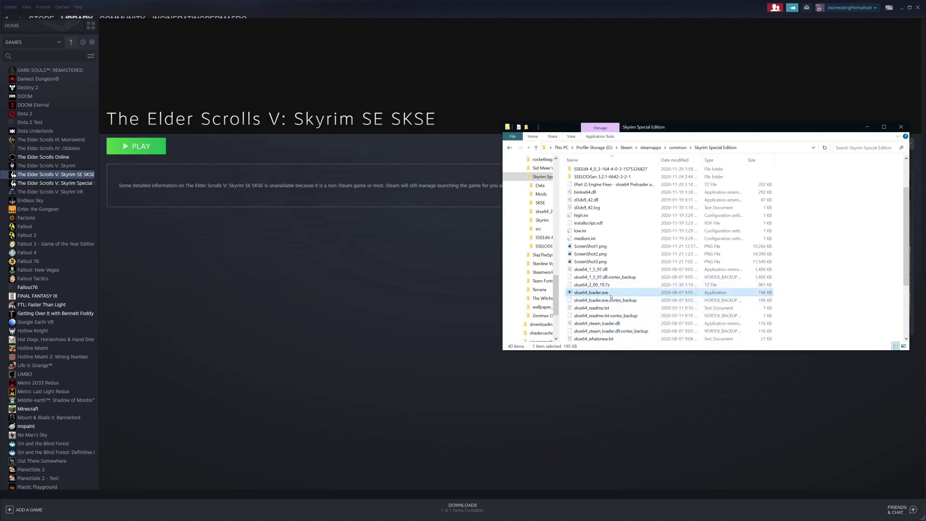
scroll(610, 296, "down", 4)
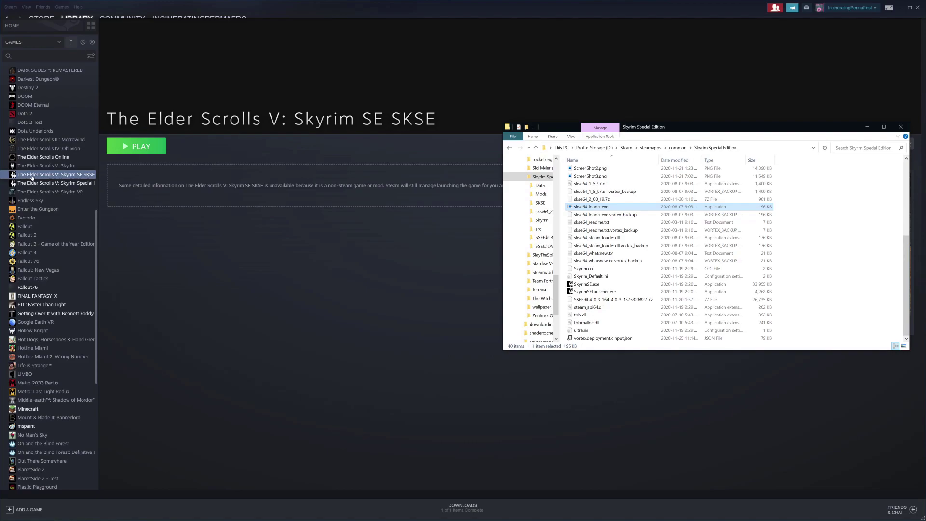
Back in Steam, view the Skyrim Special Edition and Skyrim SE SKSE library pages
left_click(299, 279)
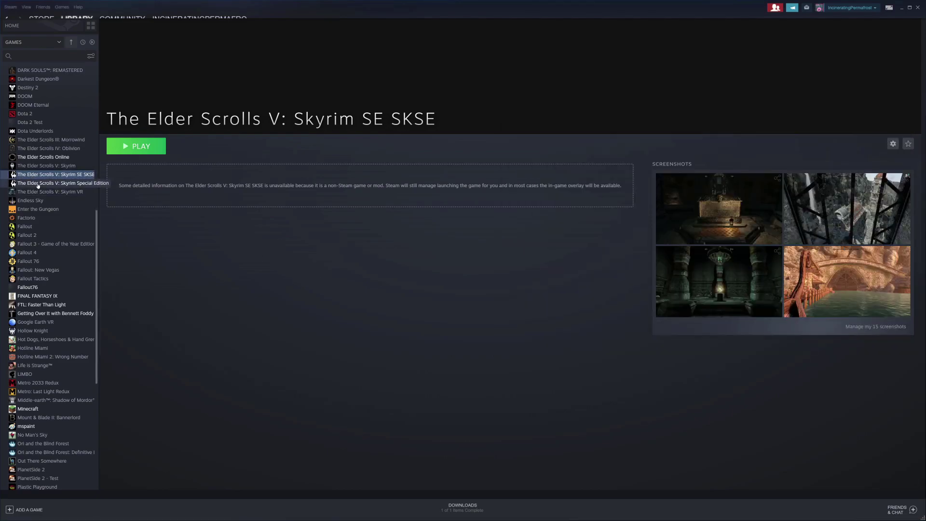
left_click(39, 184)
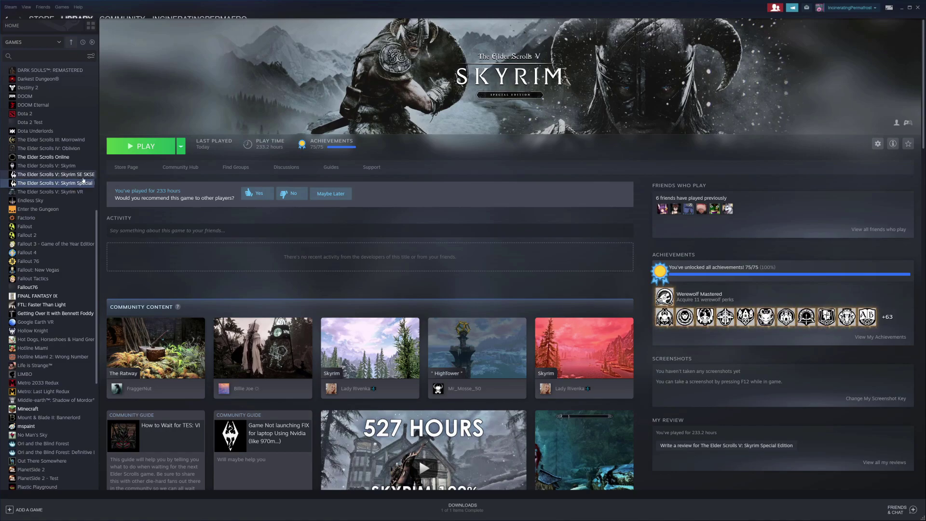
left_click(82, 175)
Choose Add a Non-Steam Game and open the BROWSE... file picker
left_click(29, 510)
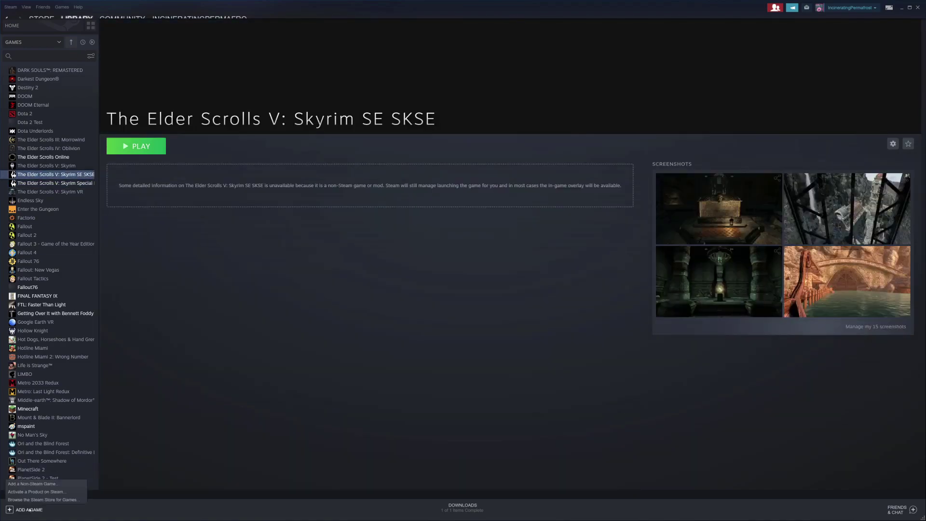
left_click(32, 484)
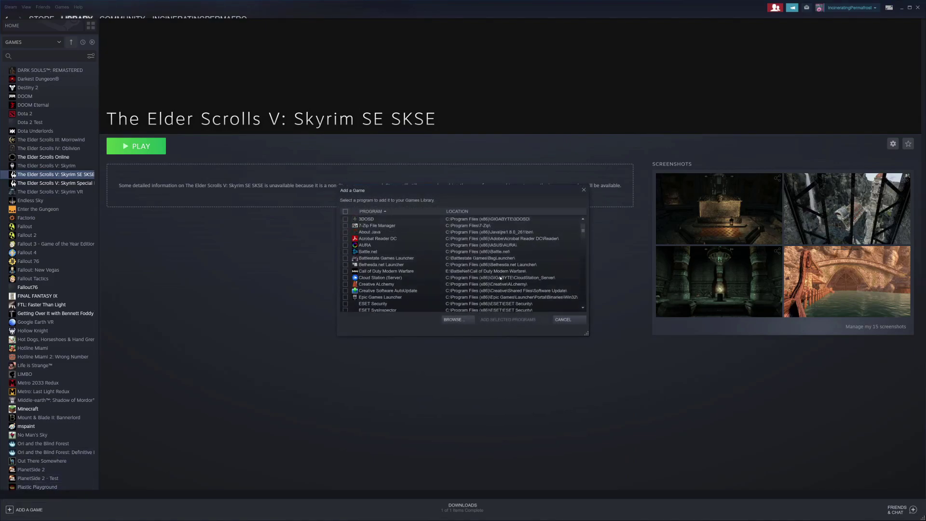
left_click(457, 321)
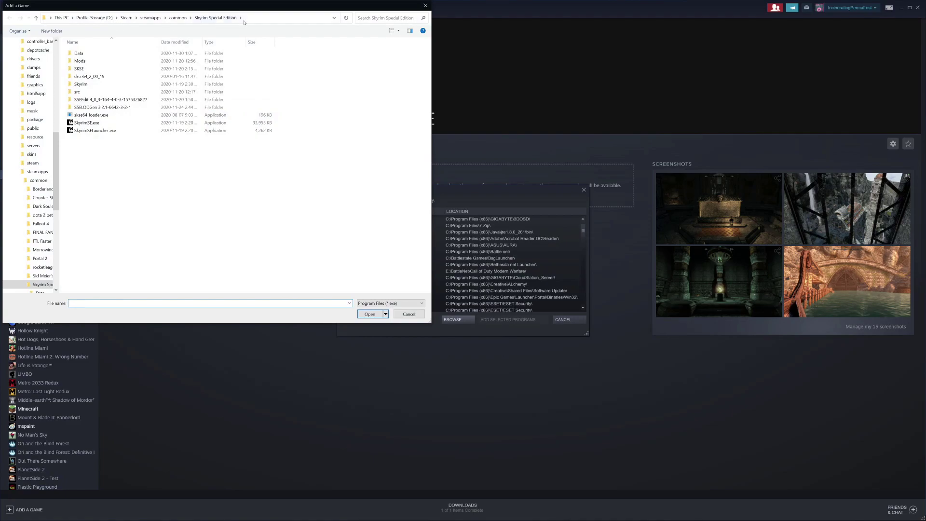
Navigate to C: Program Files (x86)\Steam\steamapps\common in the file browser
left_click(295, 18)
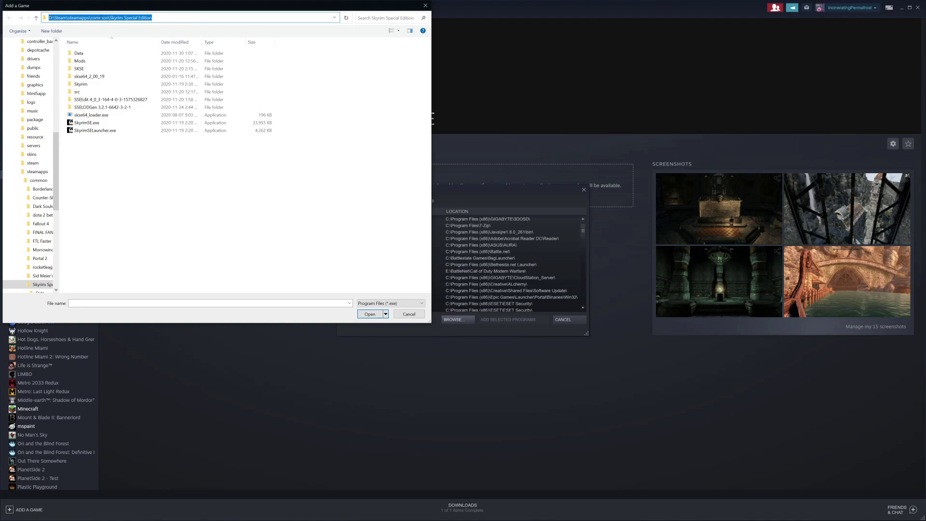
left_click(170, 17)
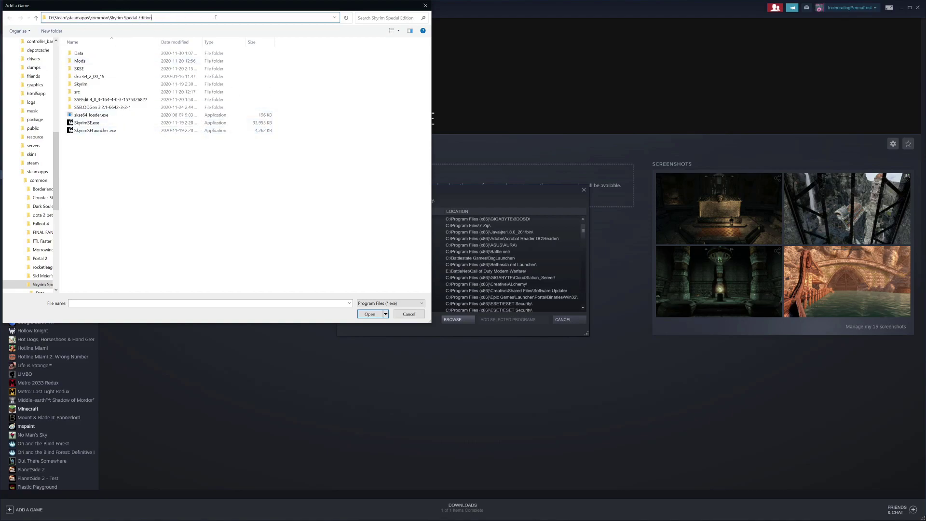
scroll(52, 143, "up", 8)
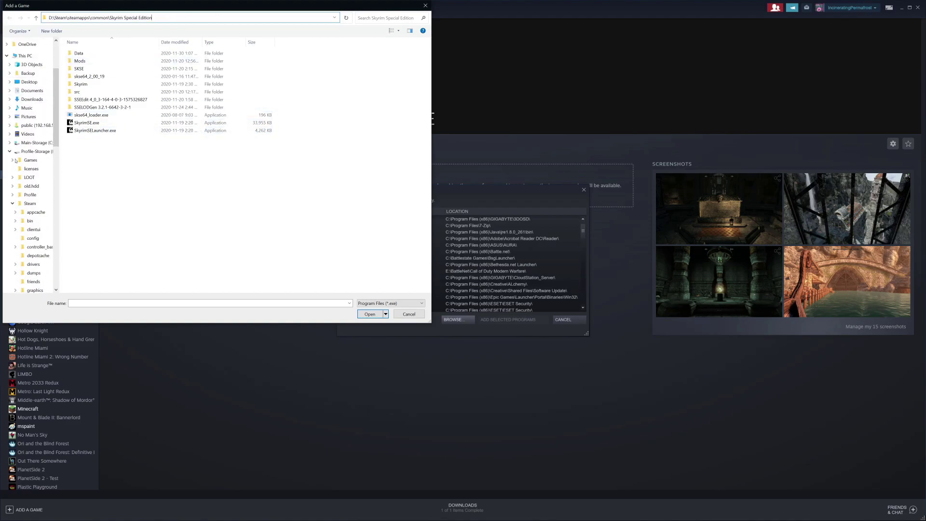
left_click(33, 142)
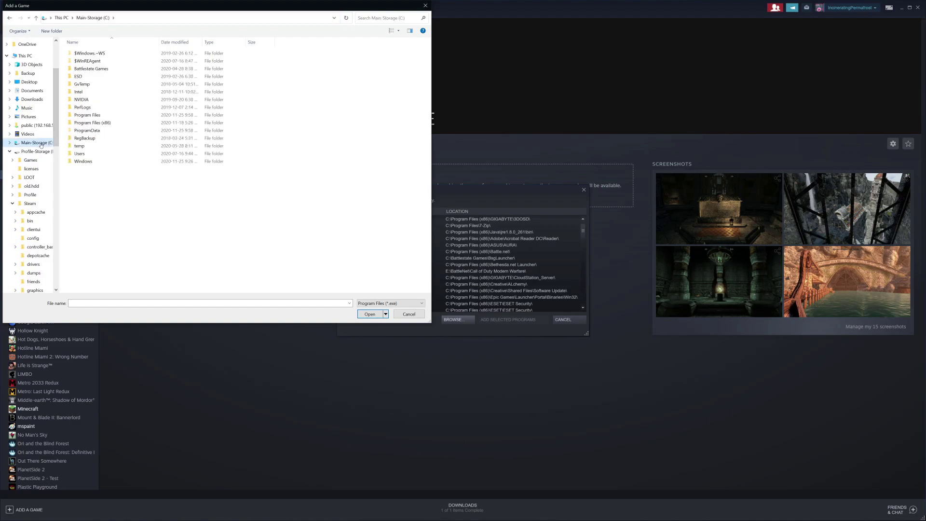
double_click(123, 123)
scroll(123, 125, "down", 12)
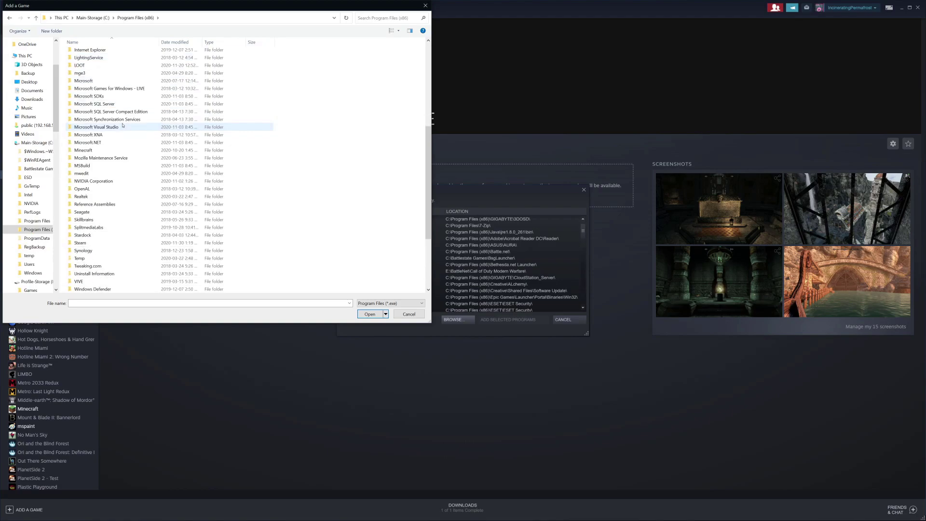
double_click(120, 143)
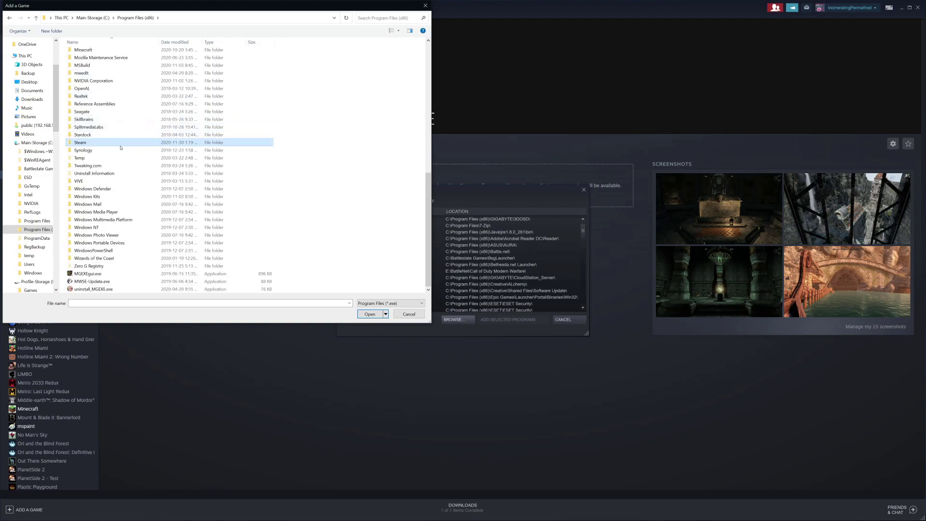
double_click(100, 207)
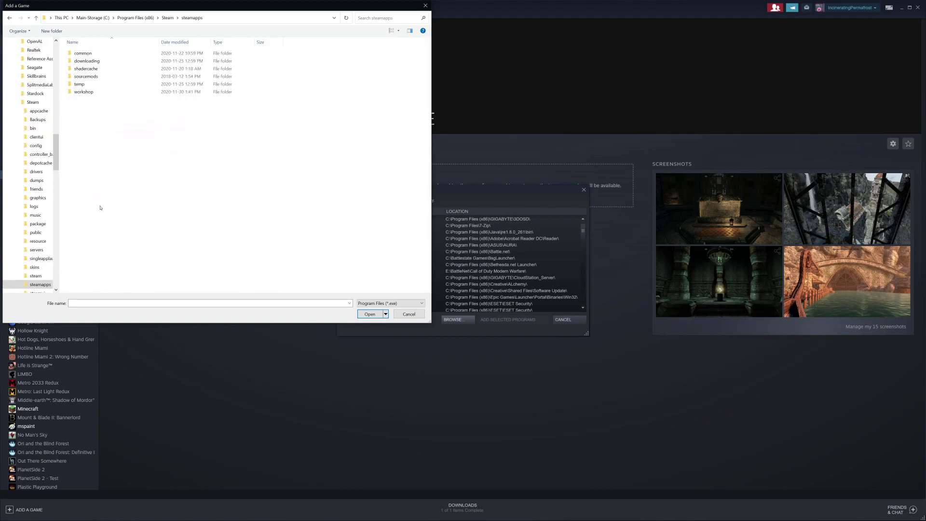
double_click(113, 54)
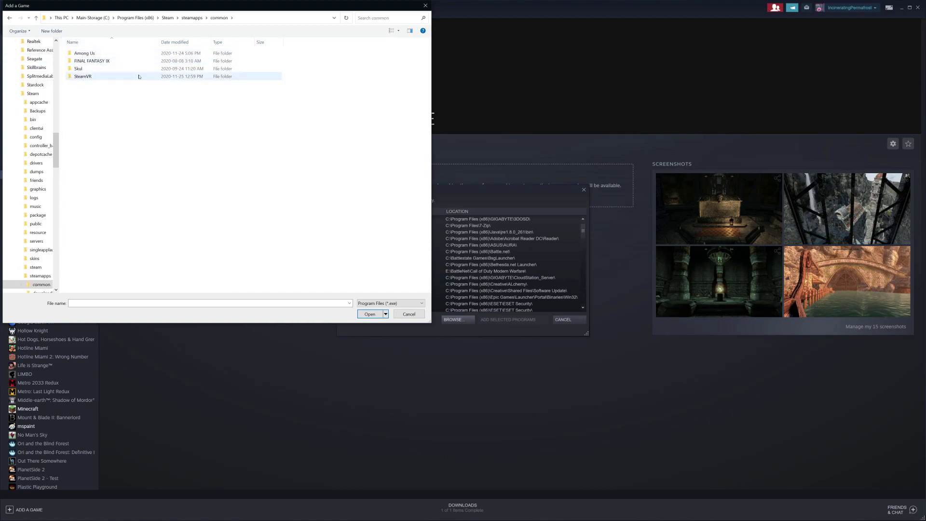
Open the Skyrim Special Edition folder and choose skse64_loader.exe
scroll(63, 138, "up", 4)
scroll(62, 137, "up", 15)
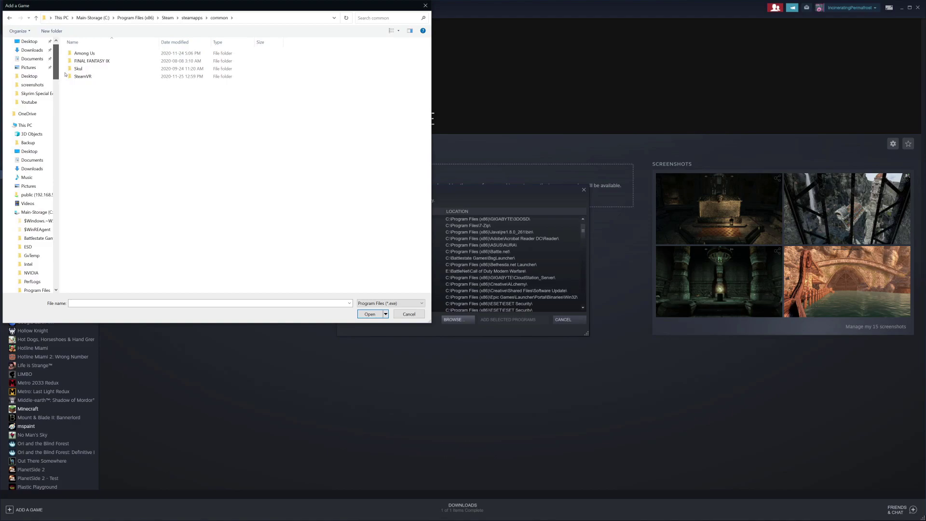
left_click(11, 213)
left_click(10, 213)
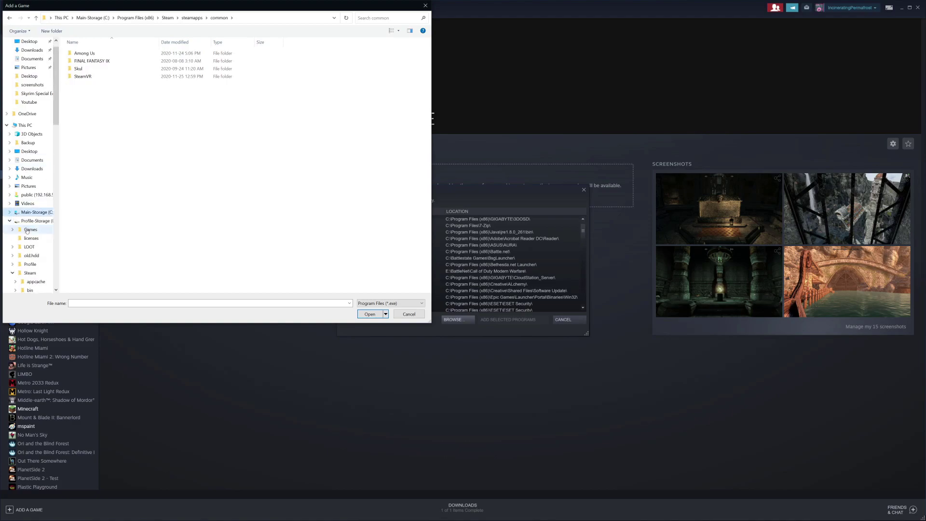
scroll(29, 231, "down", 15)
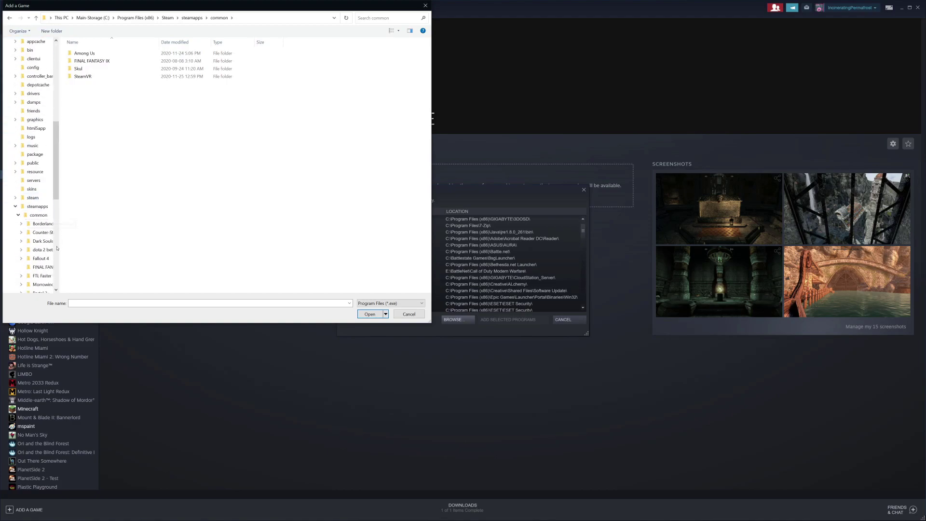
scroll(28, 231, "down", 5)
left_click(20, 198)
left_click(42, 198)
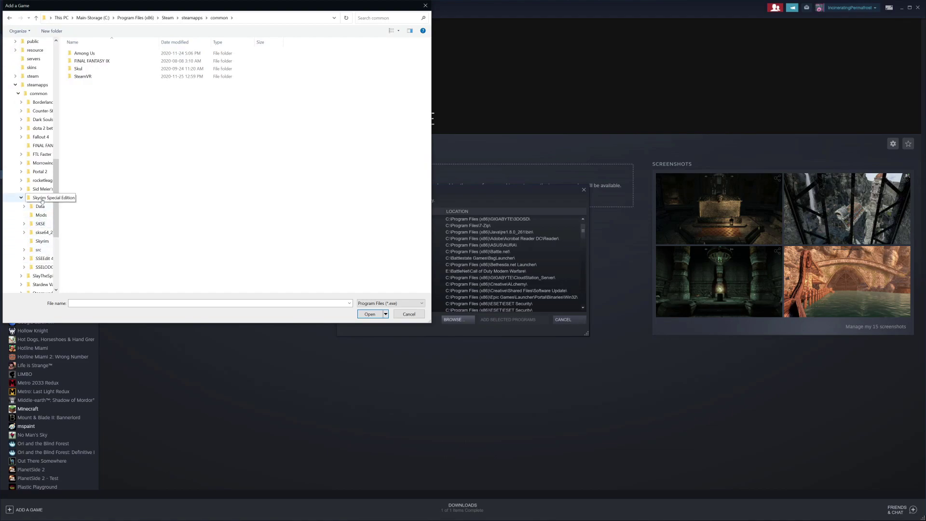
left_click(115, 114)
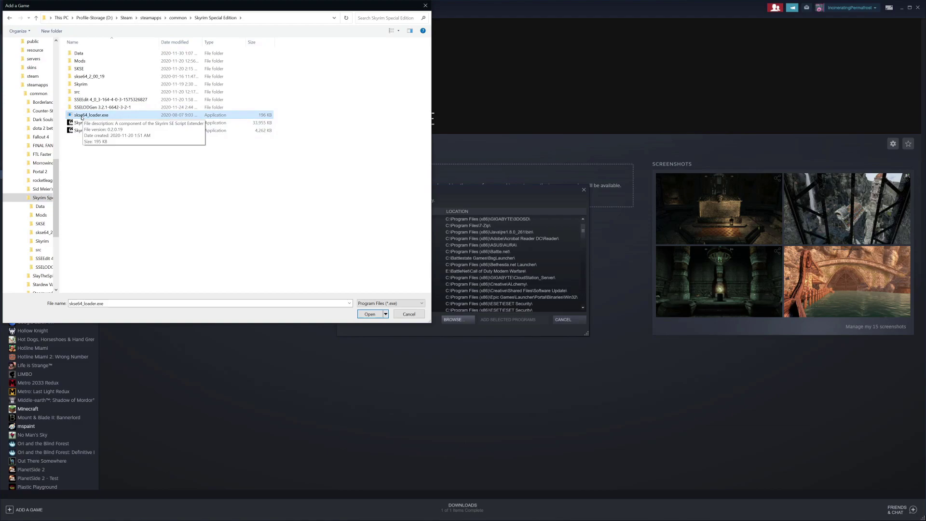
Add skse64_loader as a non-Steam game and open its new library page
left_click(374, 314)
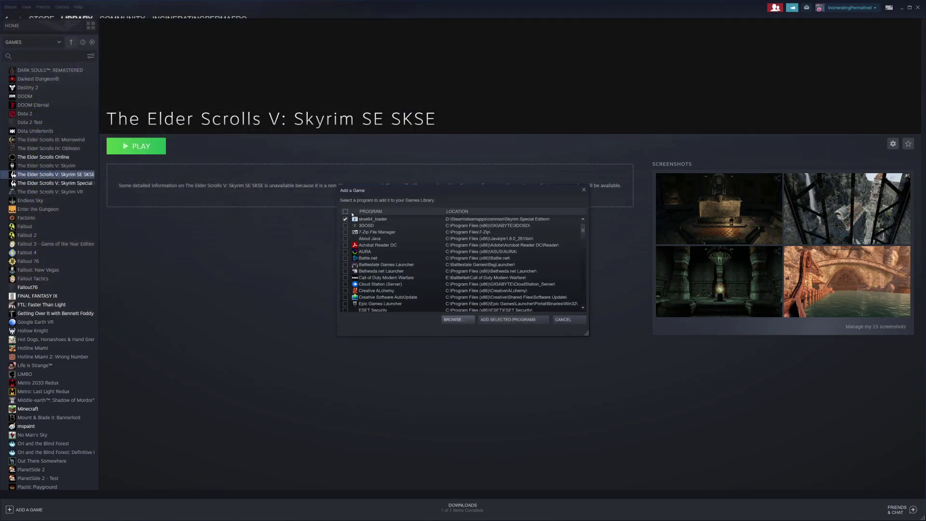
left_click(529, 321)
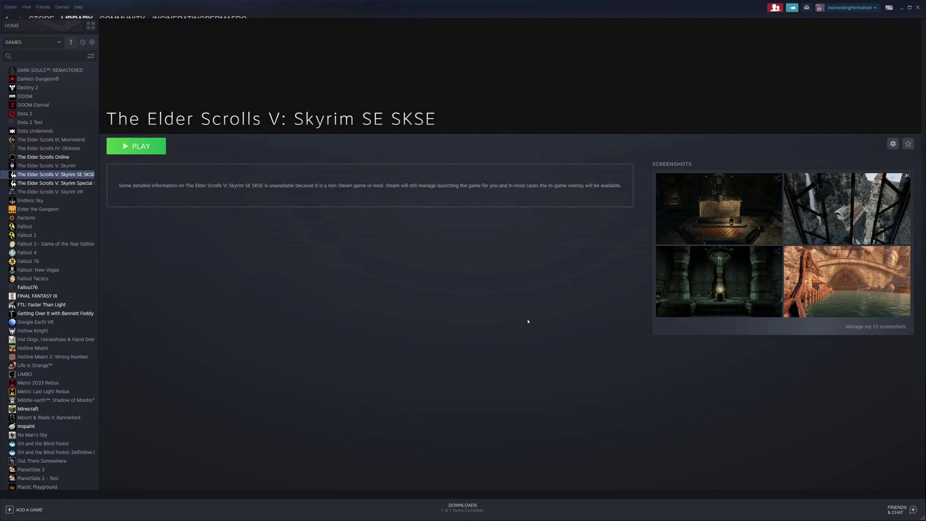
scroll(87, 374, "down", 5)
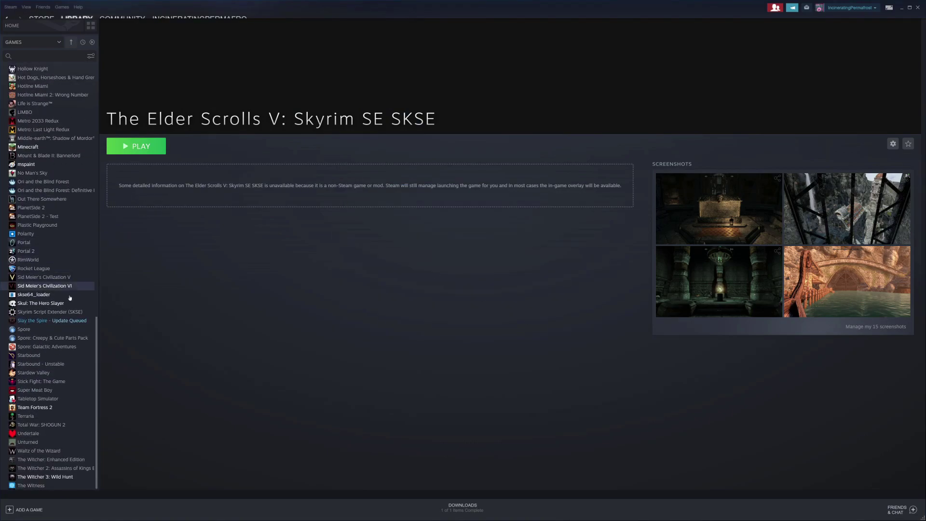
left_click(59, 296)
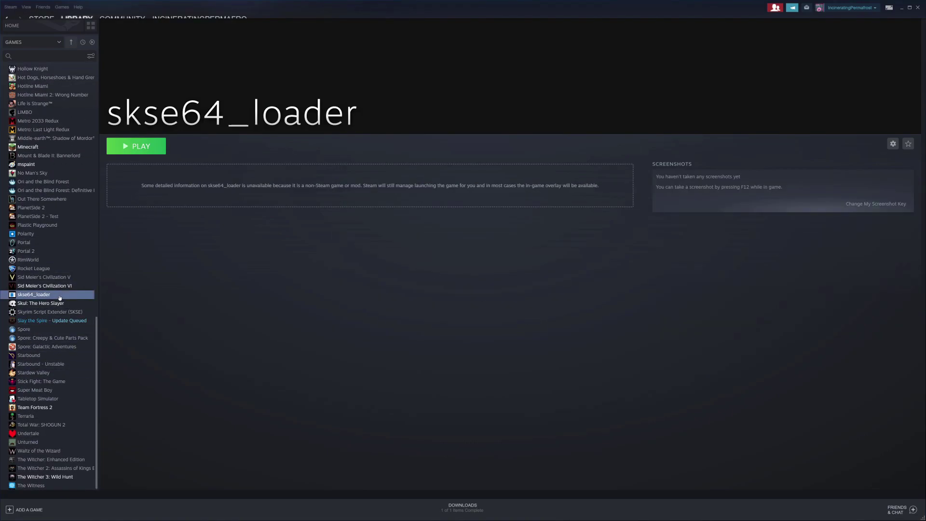
View skse64_loader's shortcut properties, then close them
right_click(59, 297)
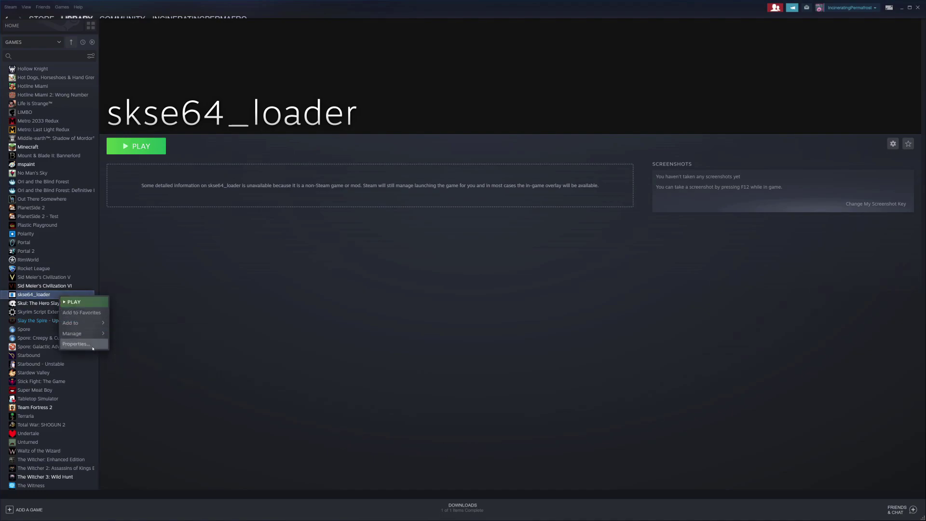
left_click(77, 344)
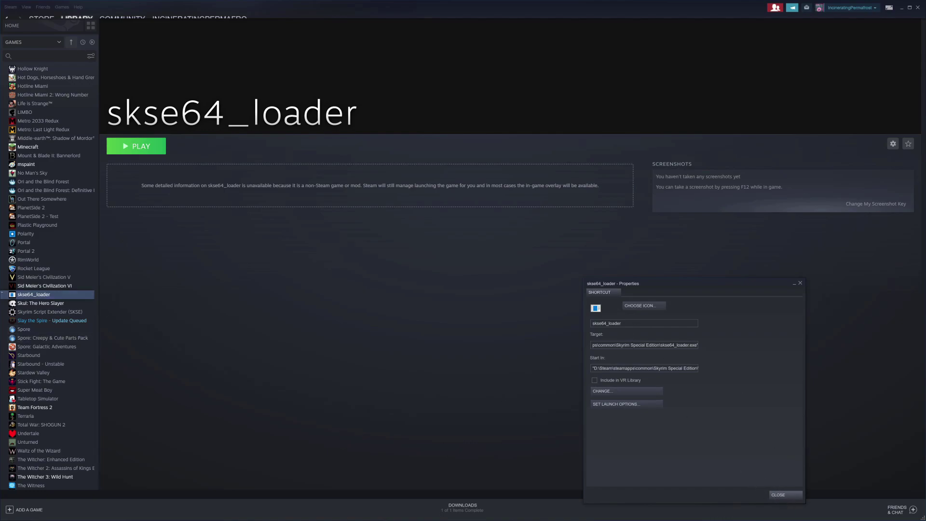
left_click(784, 494)
Remove the skse64_loader non-Steam game from the Steam library
right_click(42, 299)
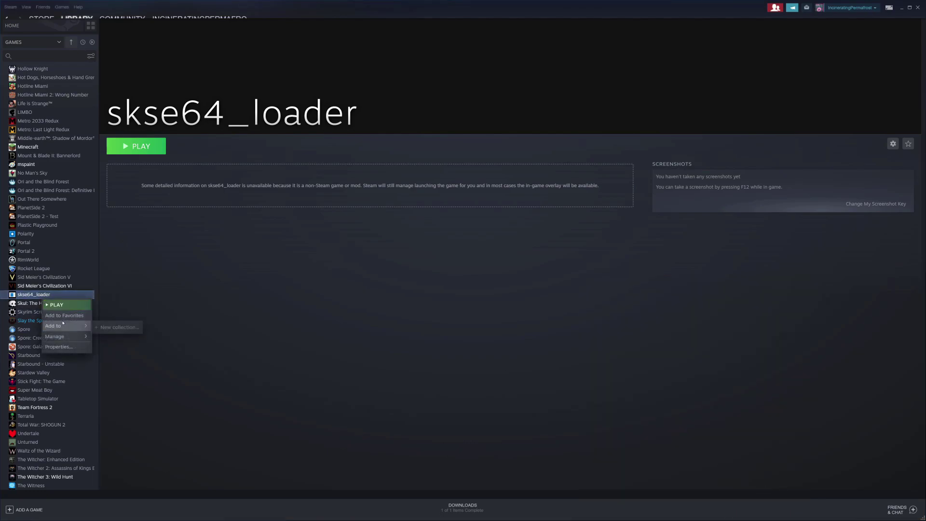
mouse_move(72, 339)
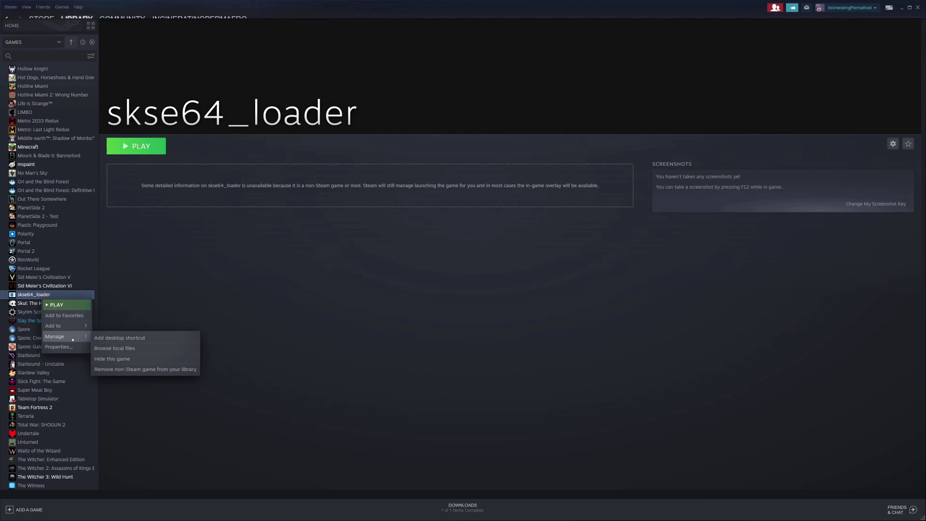
left_click(141, 369)
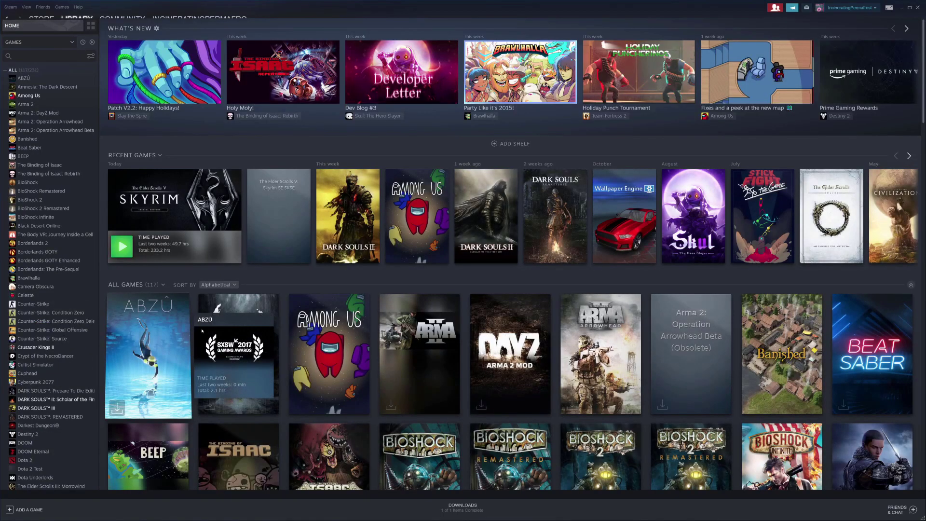
Minimize Steam and iCUE, close the Steam Properties dialog, hide the Skyrim folder, and return to Opera
left_click(902, 9)
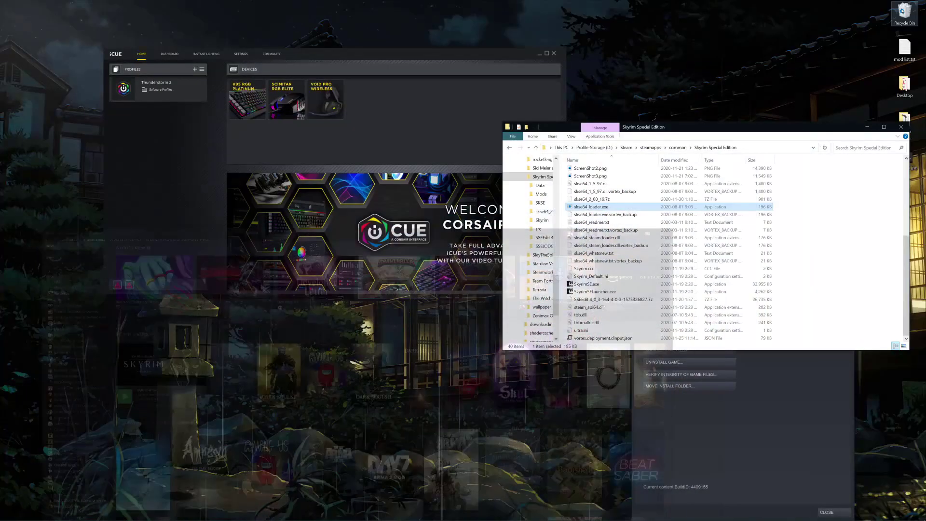
left_click(539, 56)
left_click(540, 54)
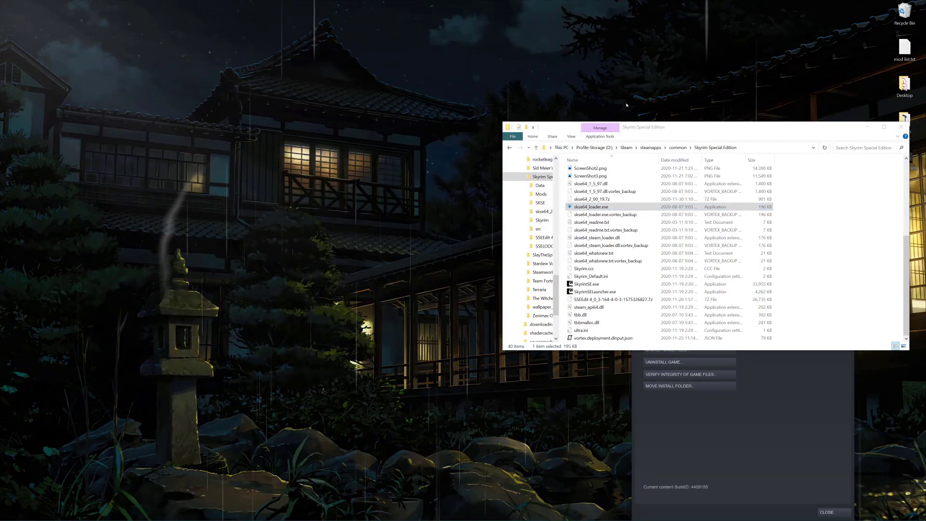
left_click(827, 510)
left_click(828, 511)
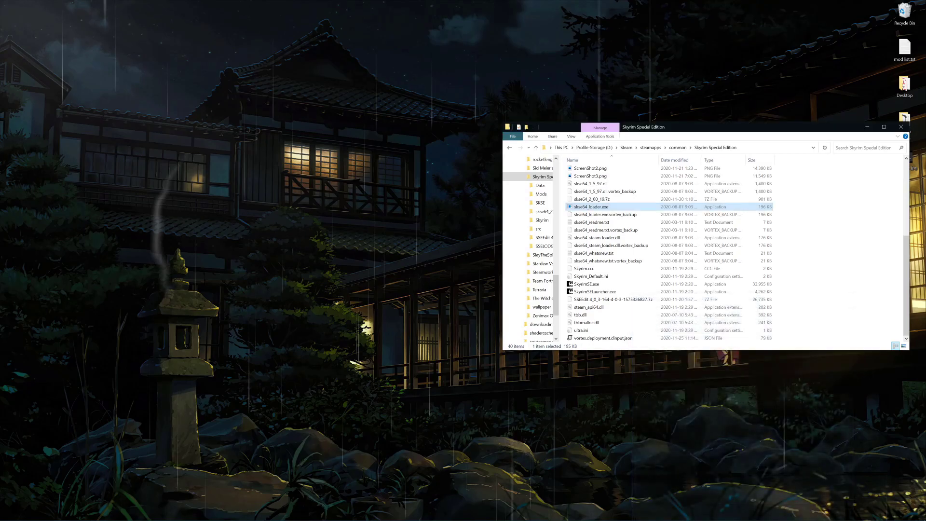
left_click(867, 127)
left_click(135, 513)
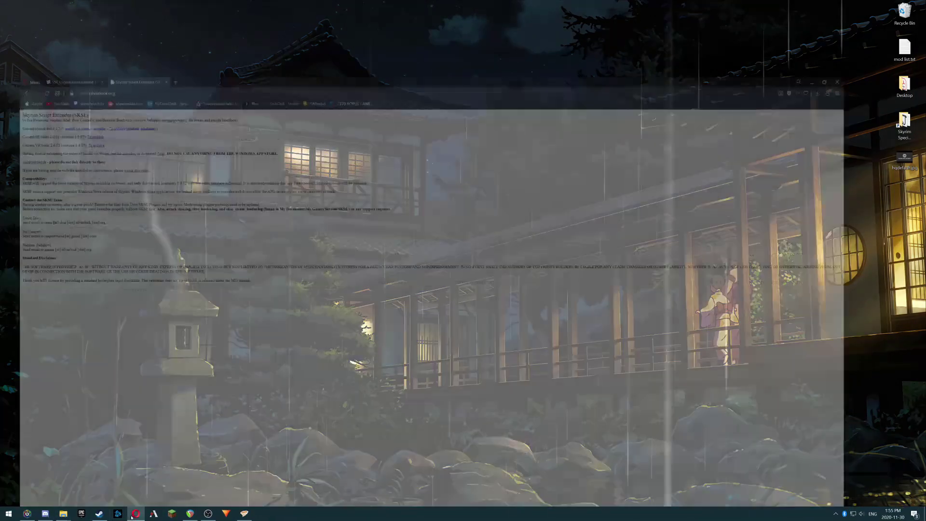
Glance at the Skyrim Script Extender tab, then settle back on the SSE Engine Fixes tab
left_click(53, 6)
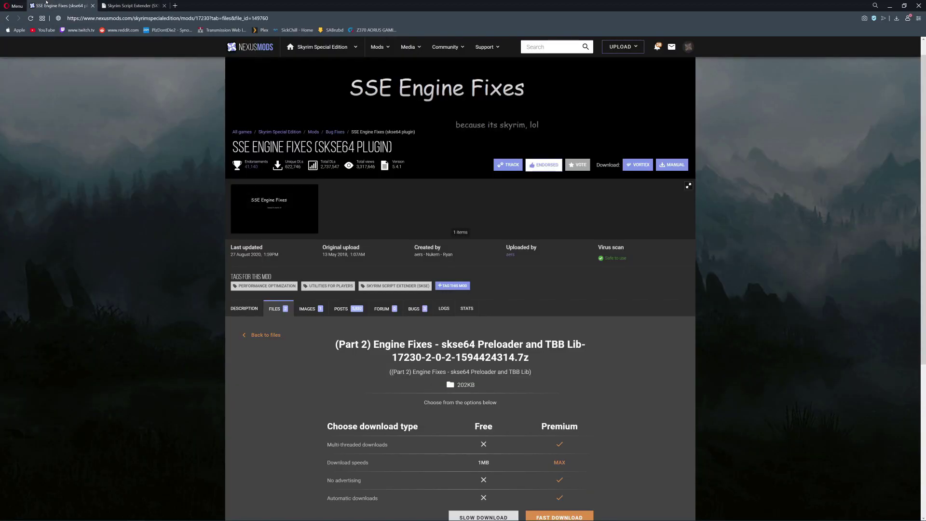
left_click(133, 5)
left_click(60, 5)
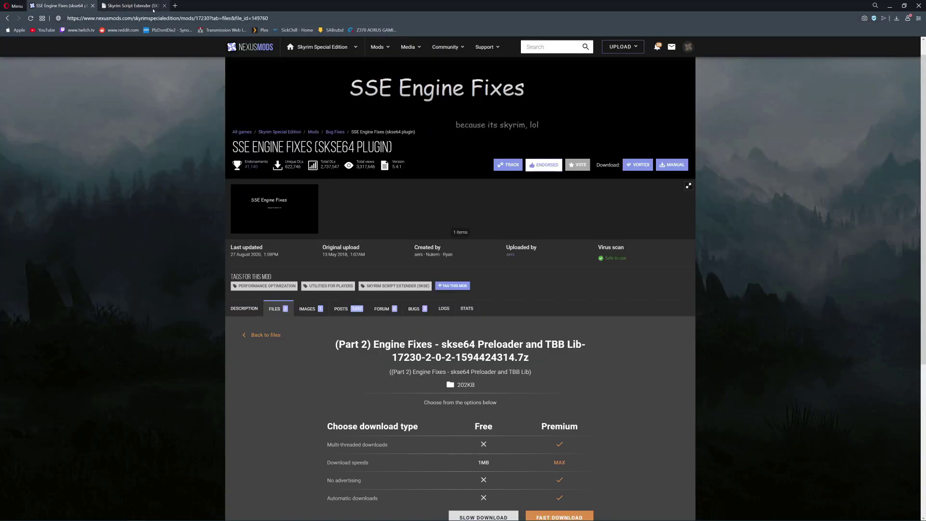
left_click(154, 9)
left_click(49, 8)
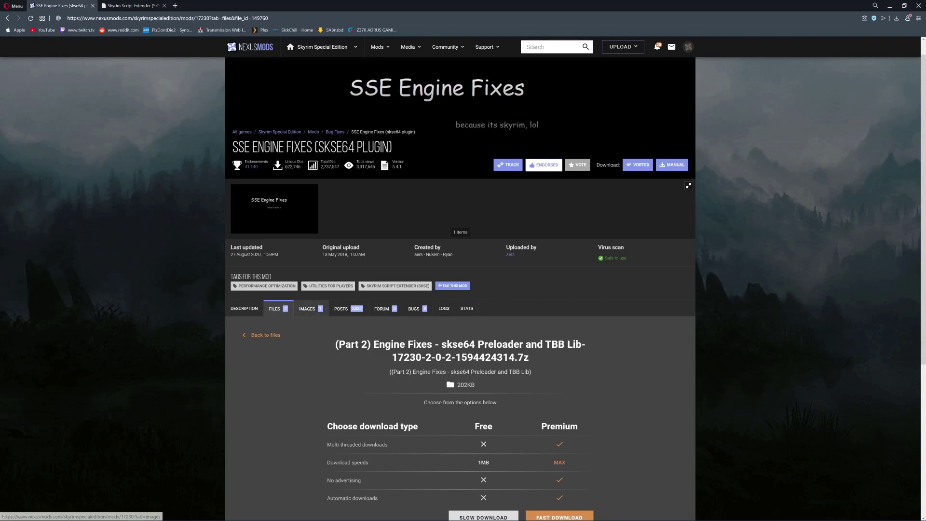
Go back to the Engine Fixes files list and scroll down to Main Files
scroll(311, 311, "down", 3)
left_click(267, 190)
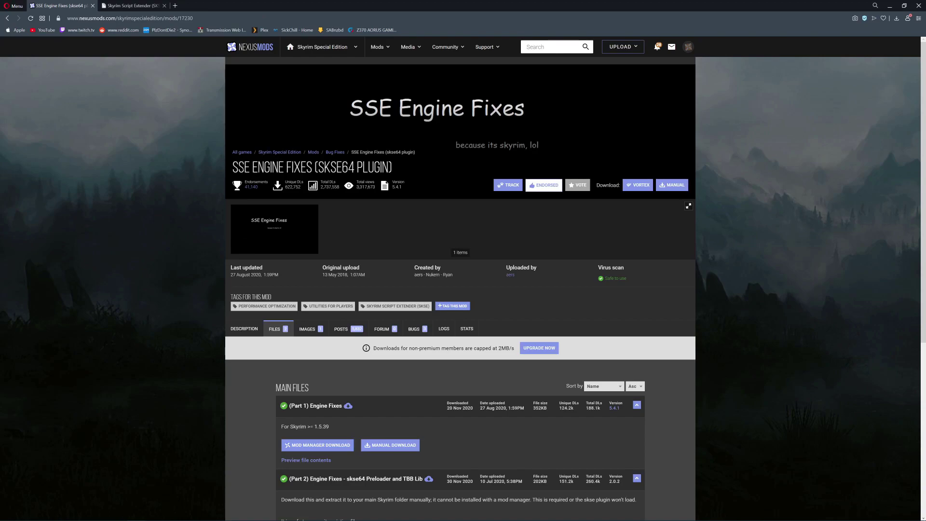
scroll(335, 258, "down", 3)
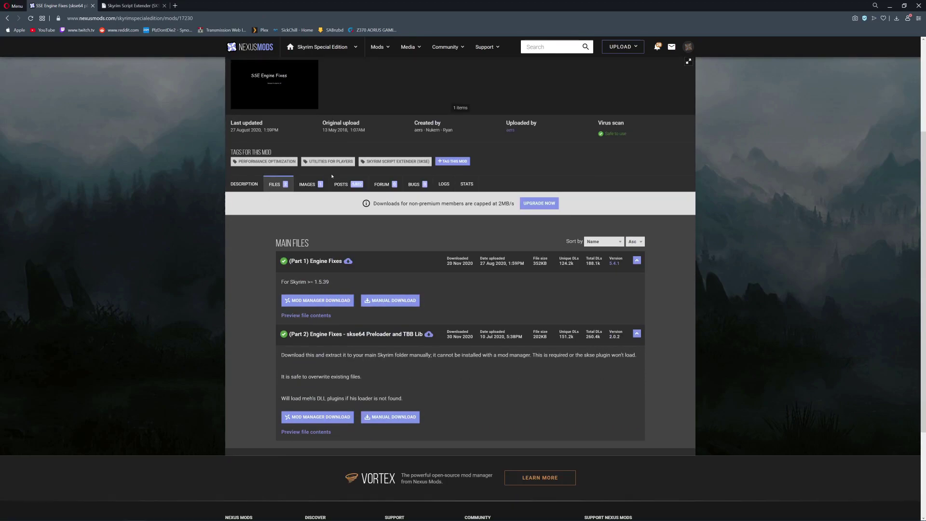
Send (Part 1) Engine Fixes 5.4.1 to Vortex and scroll its Mods list to confirm it is enabled
left_click(335, 301)
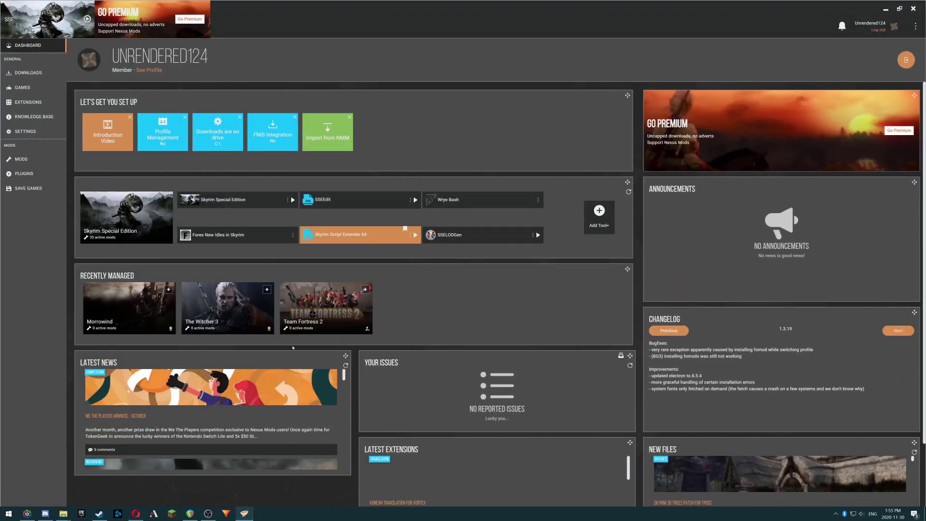
left_click(21, 159)
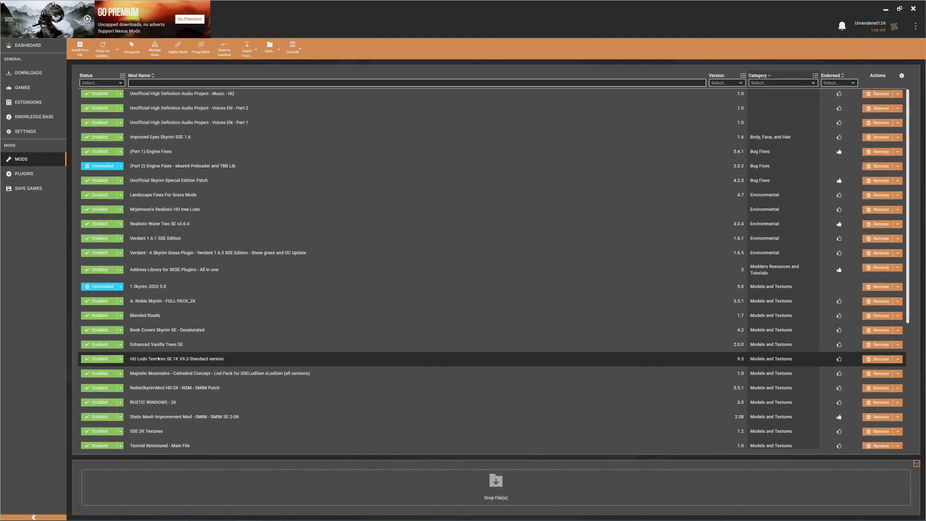
scroll(158, 359, "down", 3)
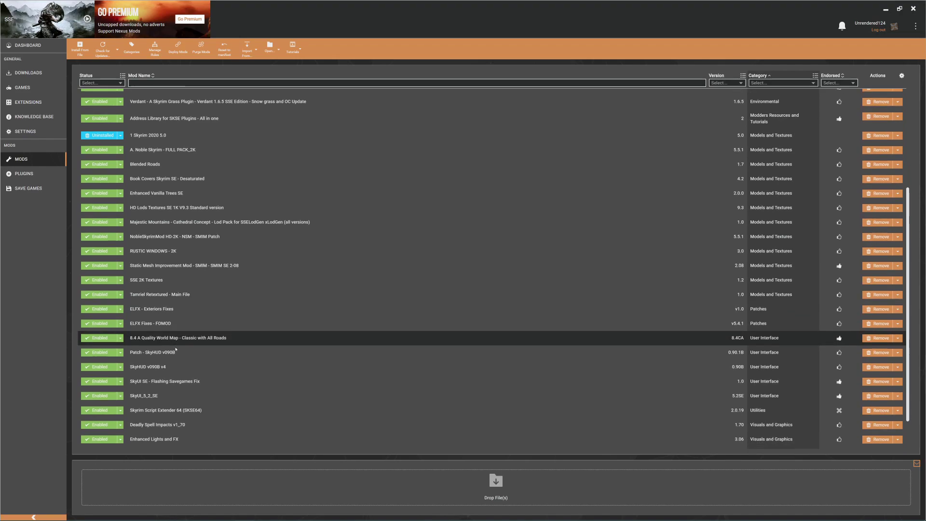
scroll(176, 350, "down", 1)
scroll(175, 349, "up", 1)
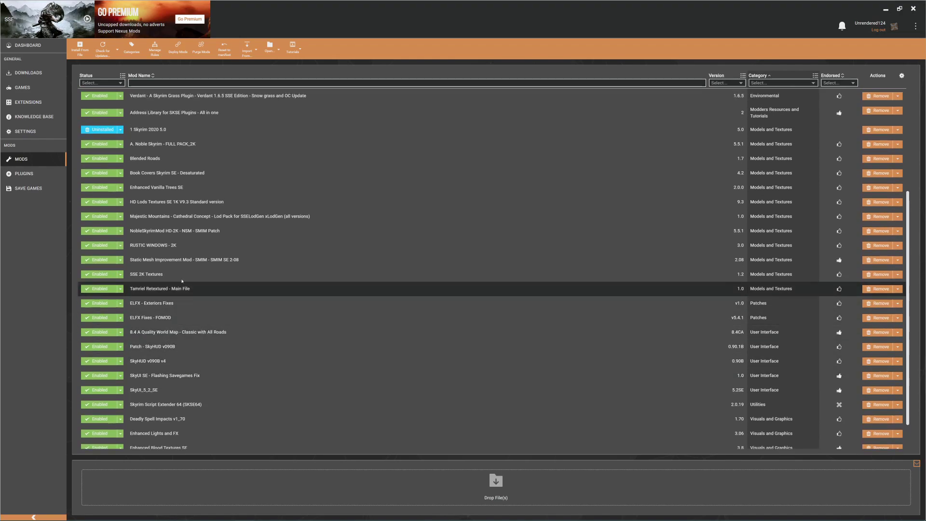
scroll(171, 260, "up", 1)
scroll(173, 169, "up", 3)
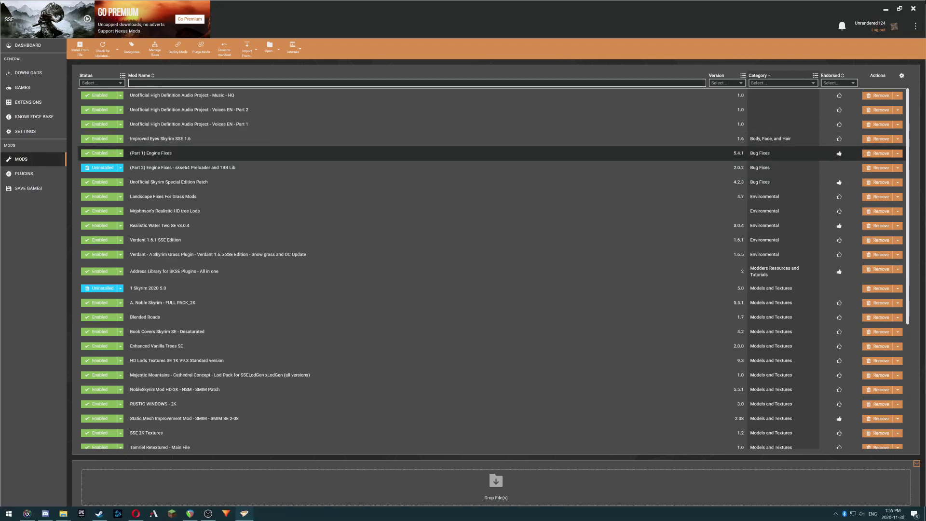
Highlight the Part 2 warning that it cannot be installed with a mod manager, then minimize Opera
left_click(886, 8)
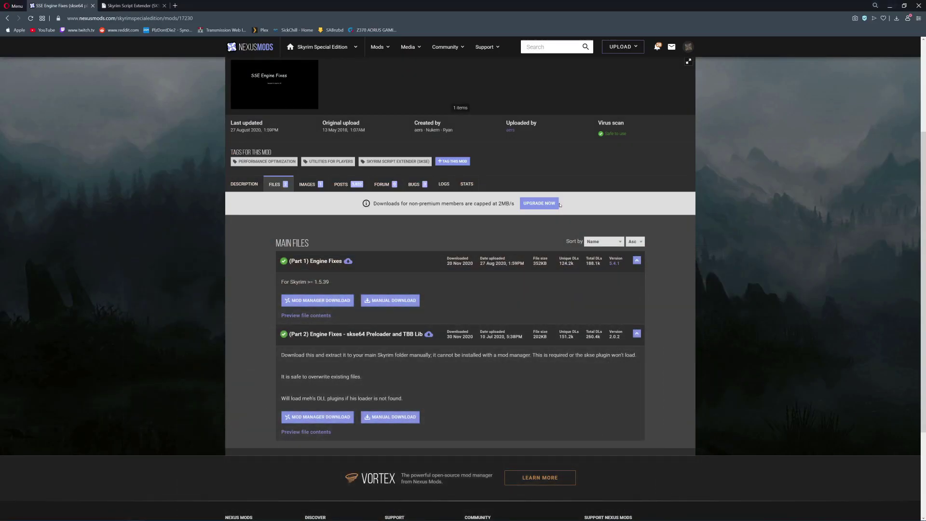
left_click_drag(432, 355, 536, 355)
left_click(416, 349)
left_click_drag(433, 355, 529, 355)
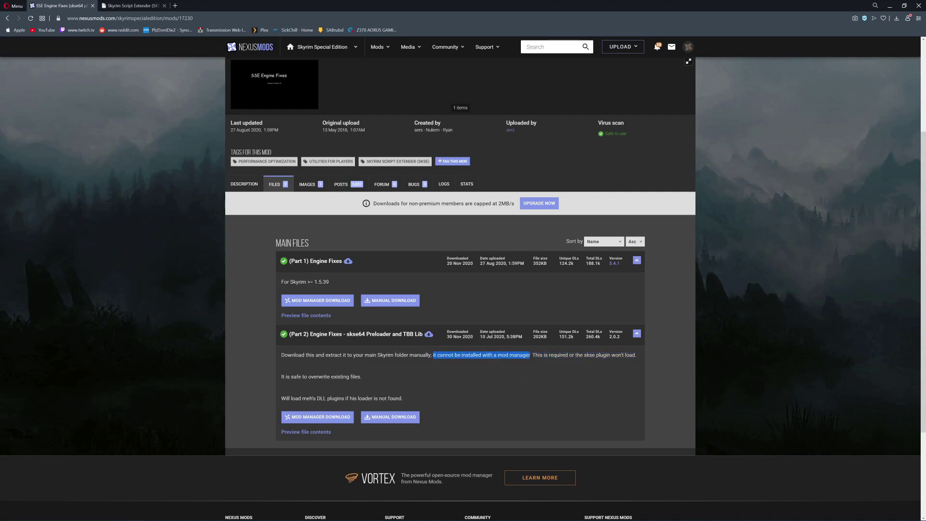
left_click(554, 370)
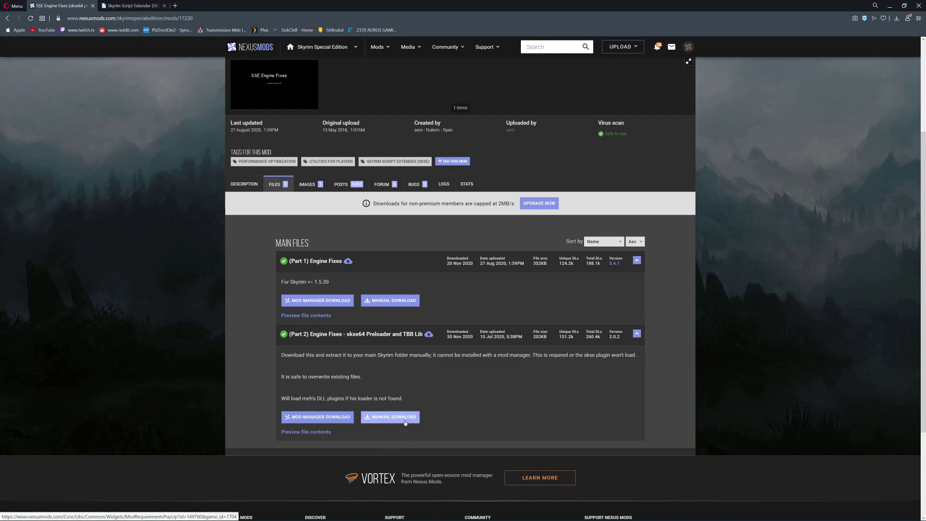
left_click(890, 5)
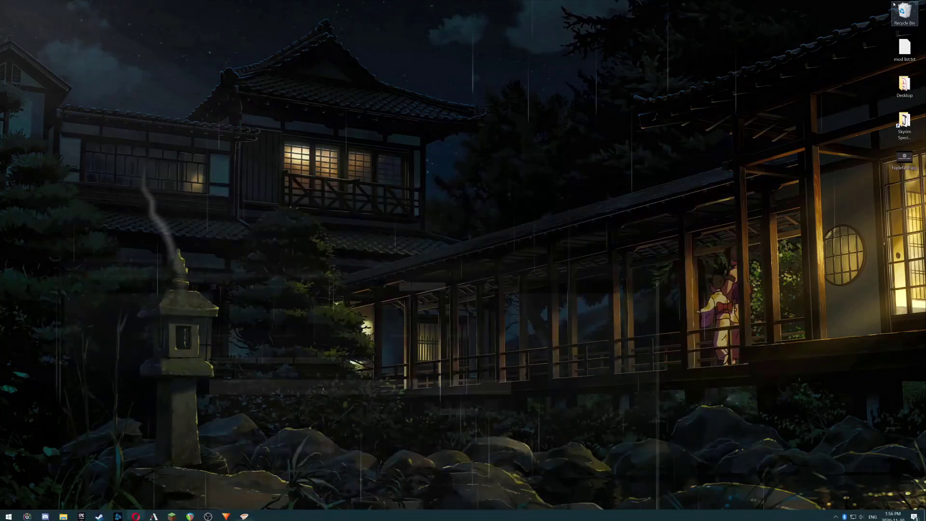
Open the Skyrim Special Edition folder and copy its folder path
double_click(897, 118)
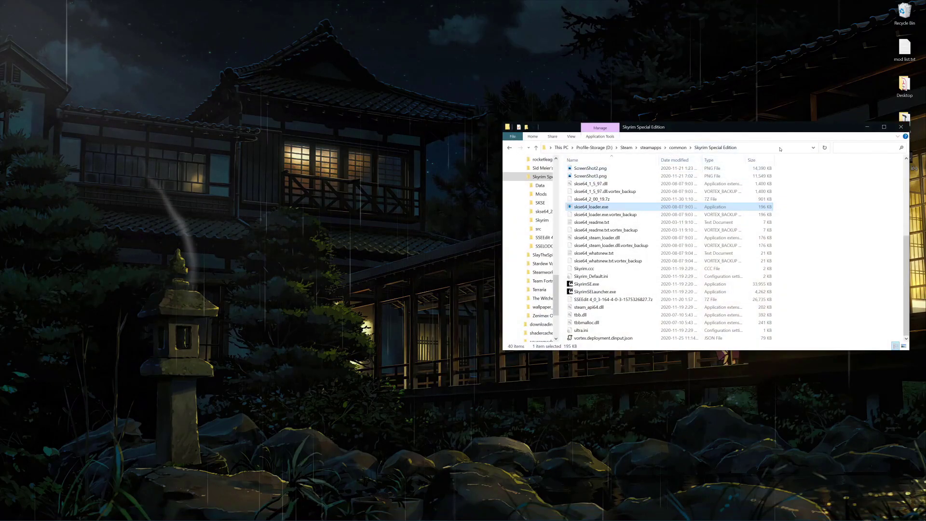
left_click(780, 149)
right_click(623, 148)
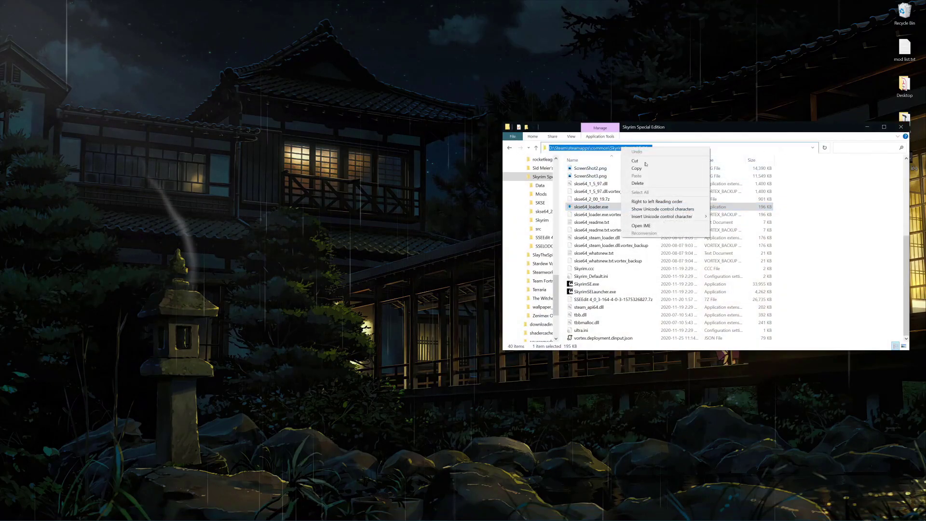
left_click(653, 169)
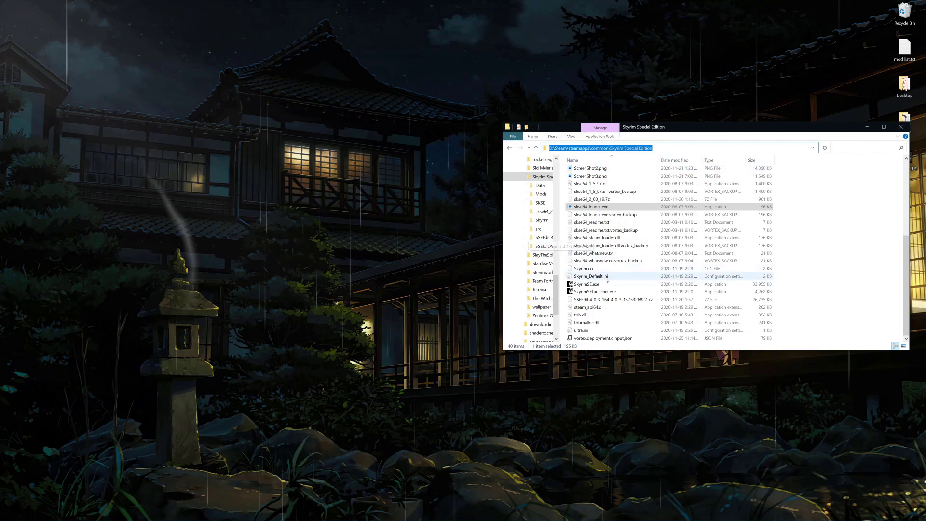
Start a new desktop shortcut with the pasted Skyrim folder path, then cancel the wizard
mouse_move(603, 520)
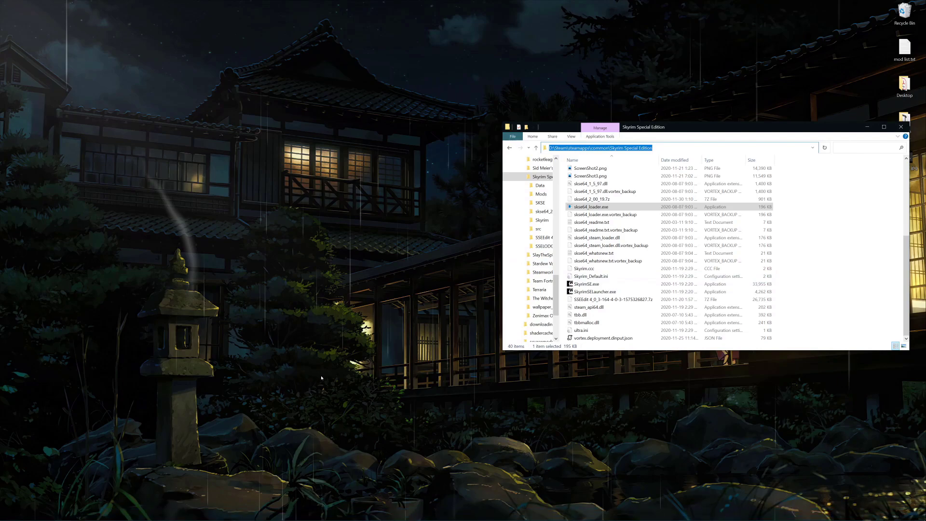
right_click(413, 301)
mouse_move(463, 376)
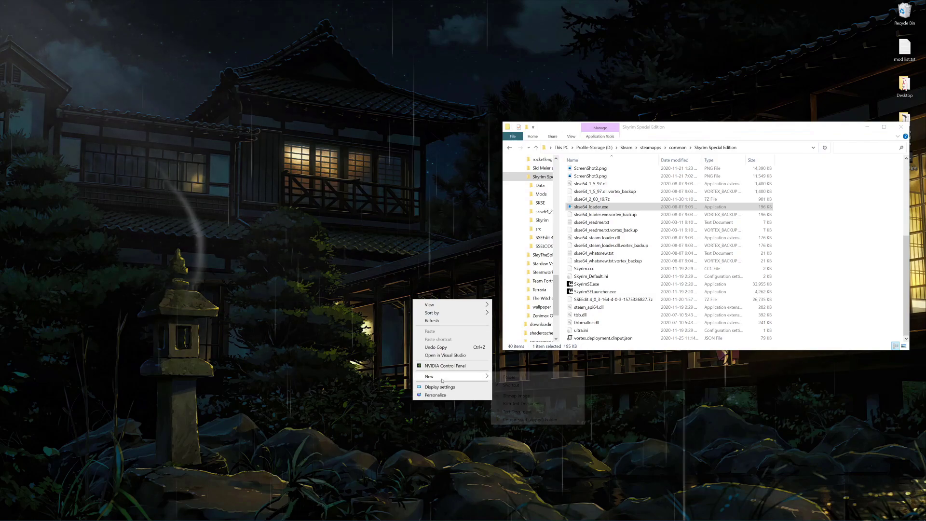
left_click(510, 385)
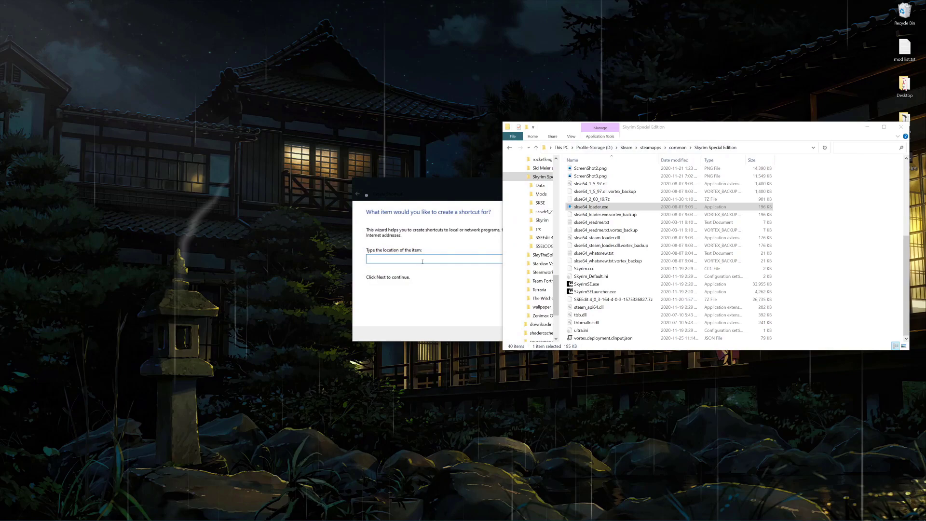
key("ctrl+v")
left_click(394, 206)
left_click_drag(397, 200, 248, 210)
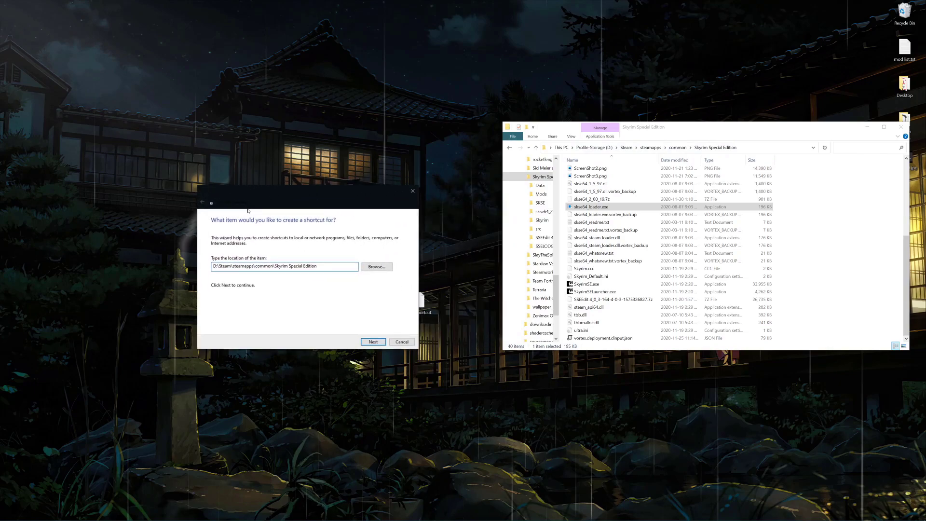
left_click(402, 342)
Select the (Part 2) Engine Fixes 7z archive in the folder, then close the folder window
scroll(762, 229, "up", 3)
scroll(762, 228, "up", 3)
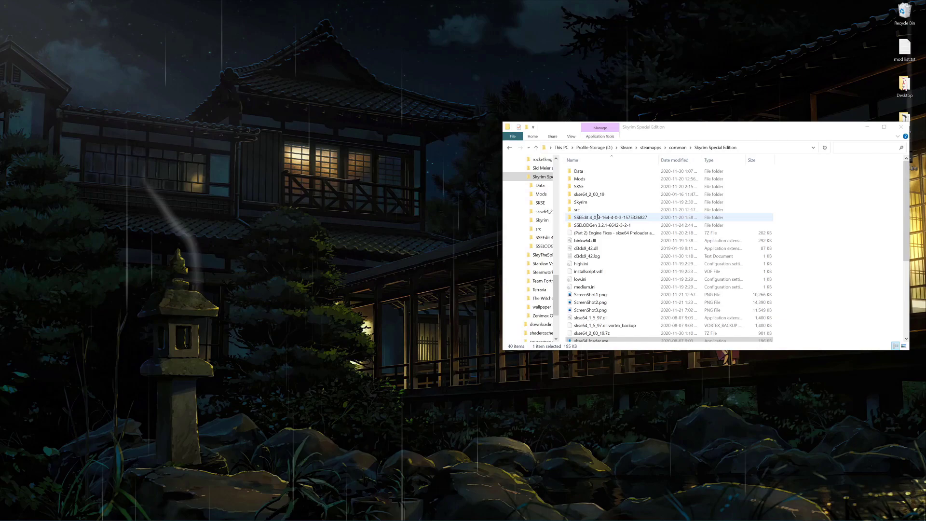
left_click(611, 234)
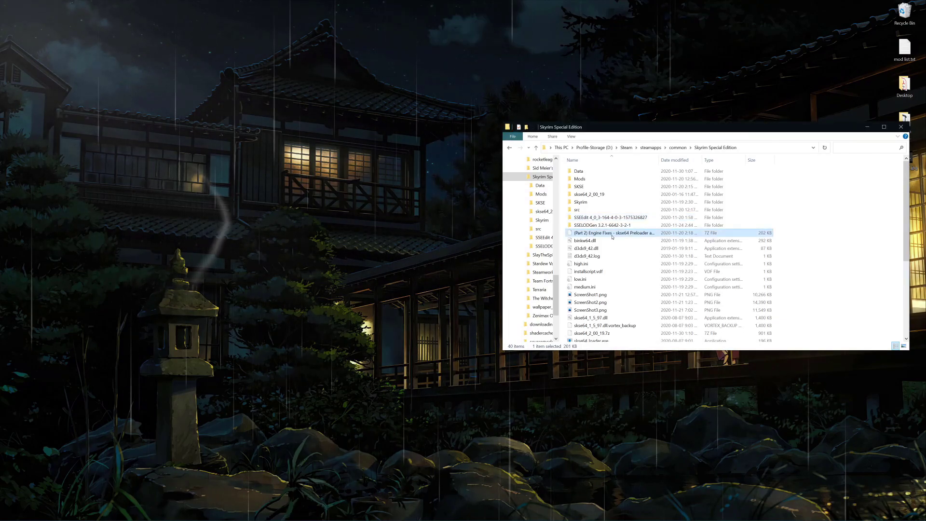
scroll(612, 236, "down", 3)
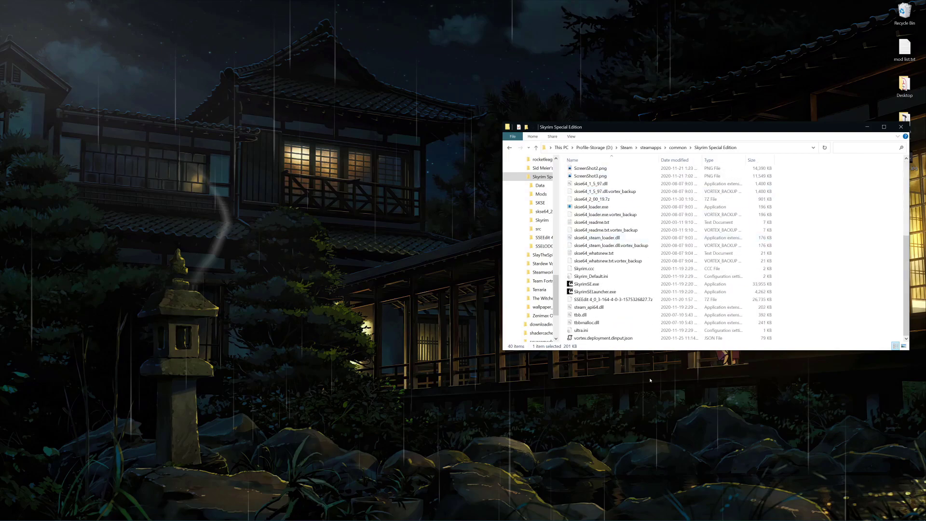
scroll(606, 285, "up", 3)
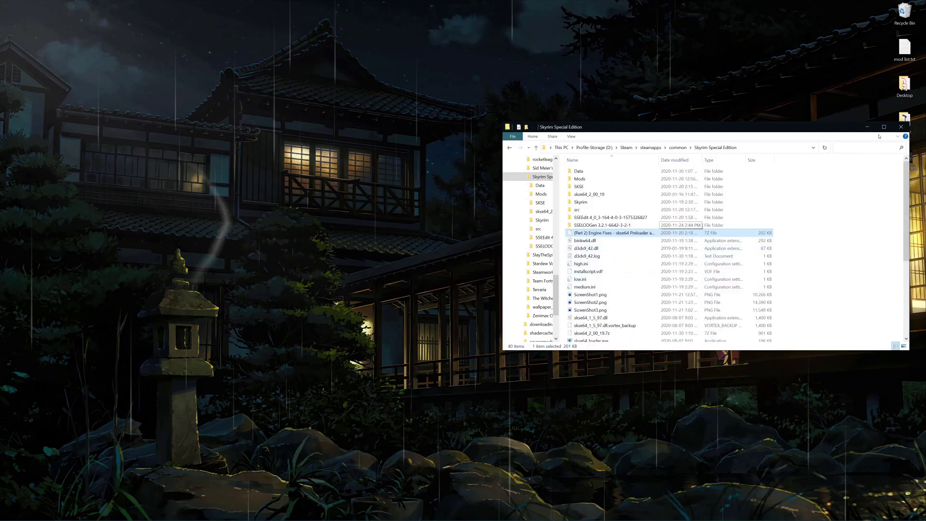
left_click(901, 126)
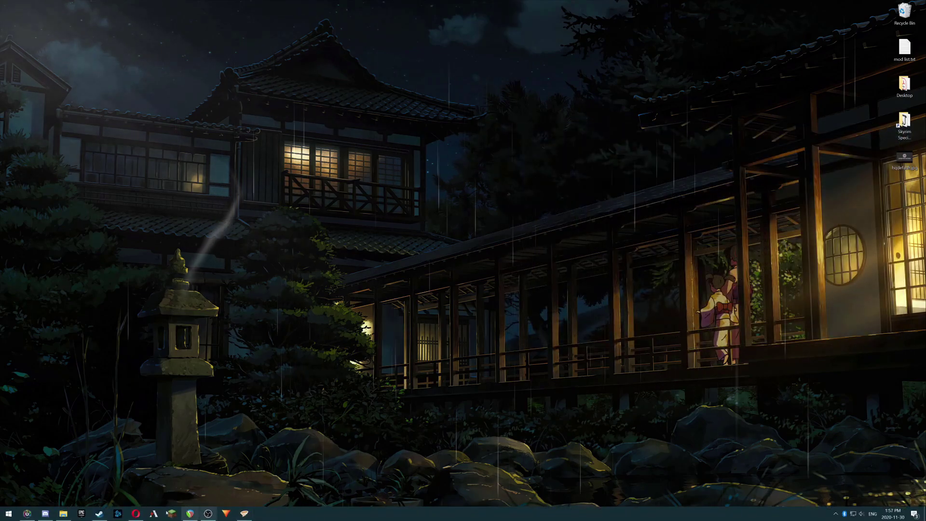
Open 'The Elder Scrolls V: Skyrim SE SKSE' in the Steam library, then minimize Steam
left_click(99, 514)
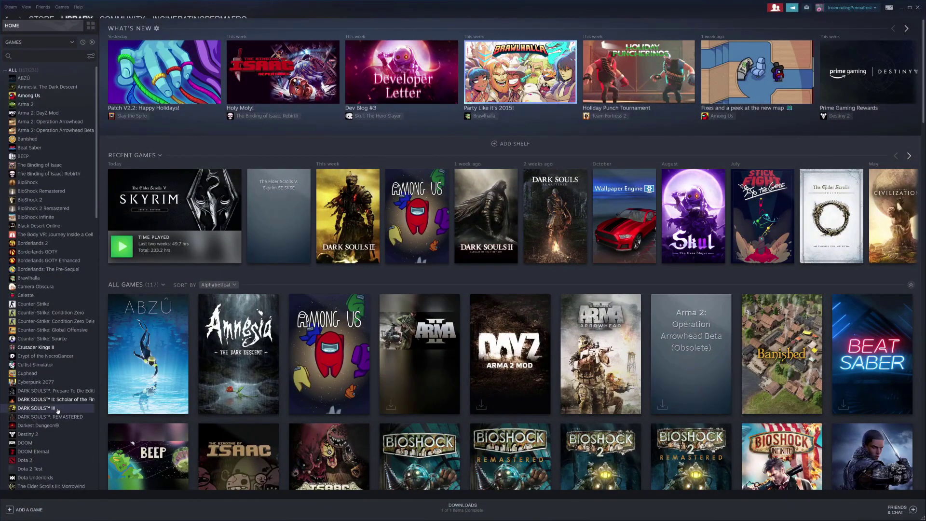
scroll(60, 319, "down", 3)
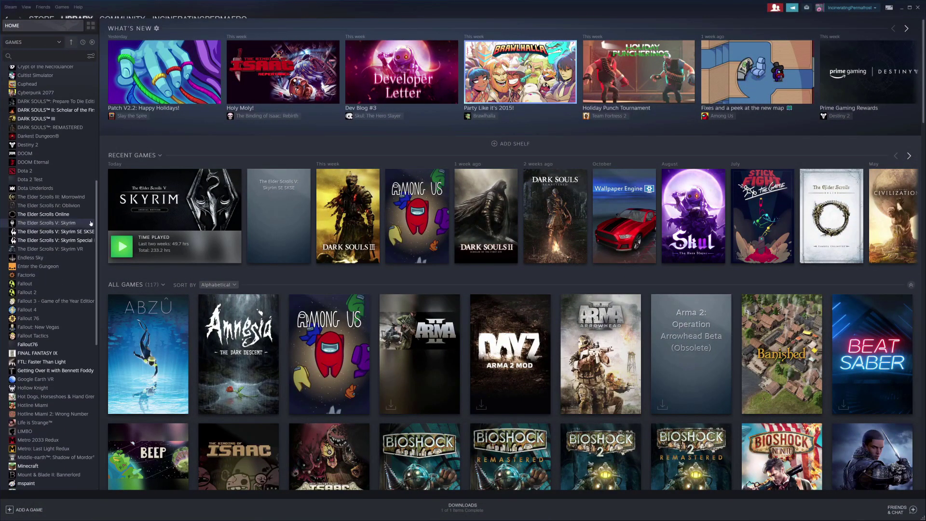
left_click(81, 232)
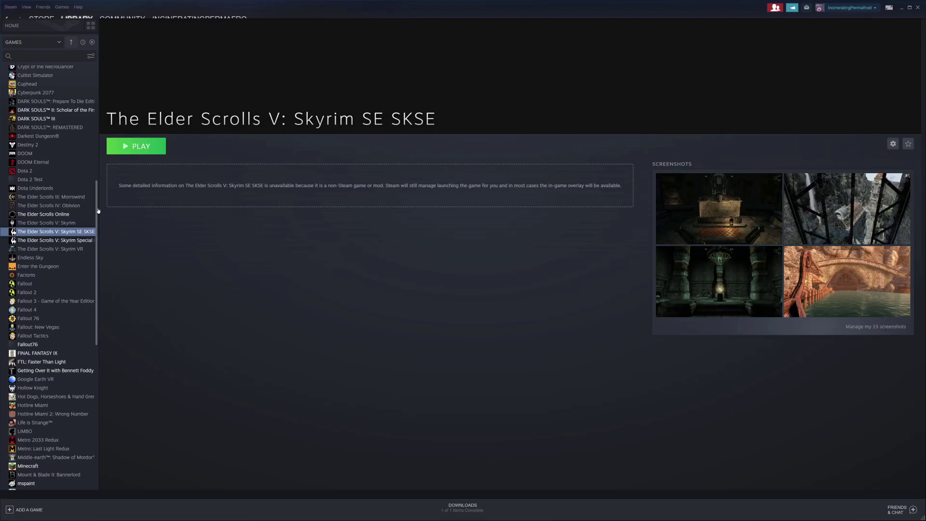
left_click(908, 8)
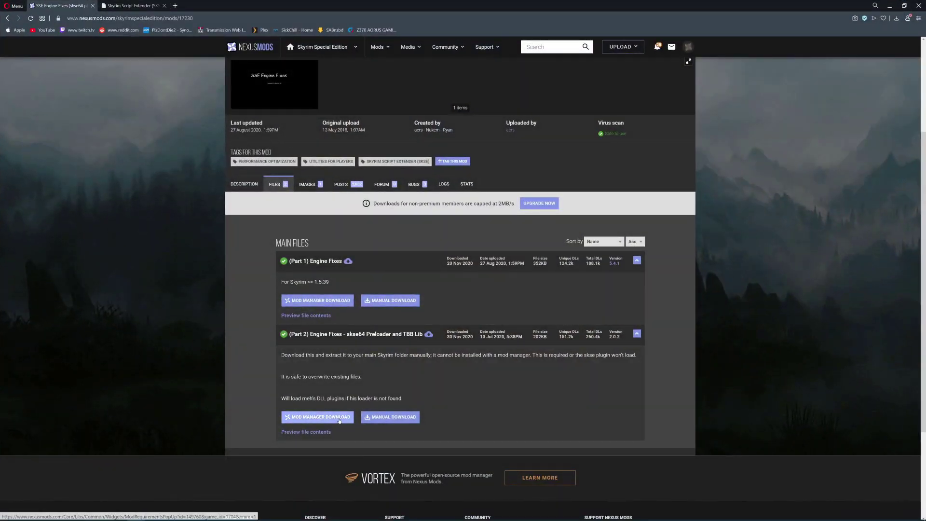
Request the manual download of Engine Fixes Part 2 to reveal its required files
left_click(404, 418)
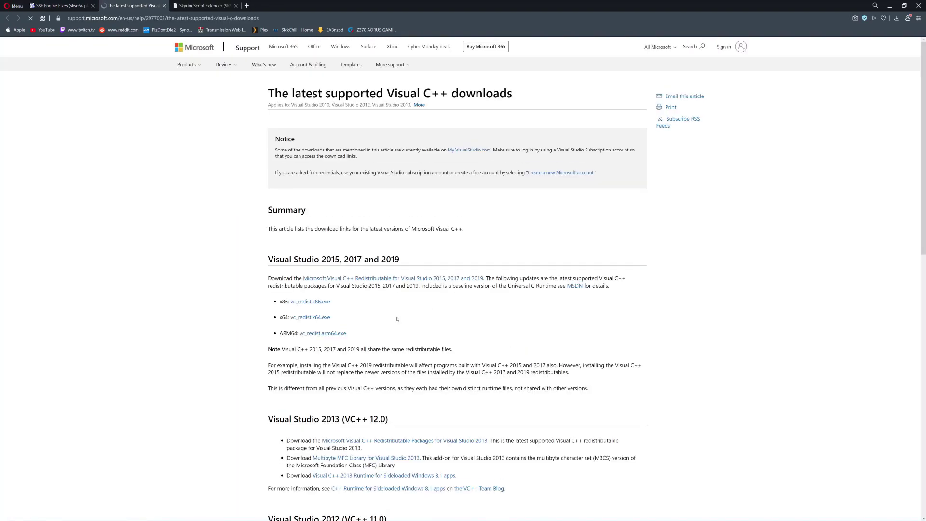
left_click_drag(333, 319, 278, 319)
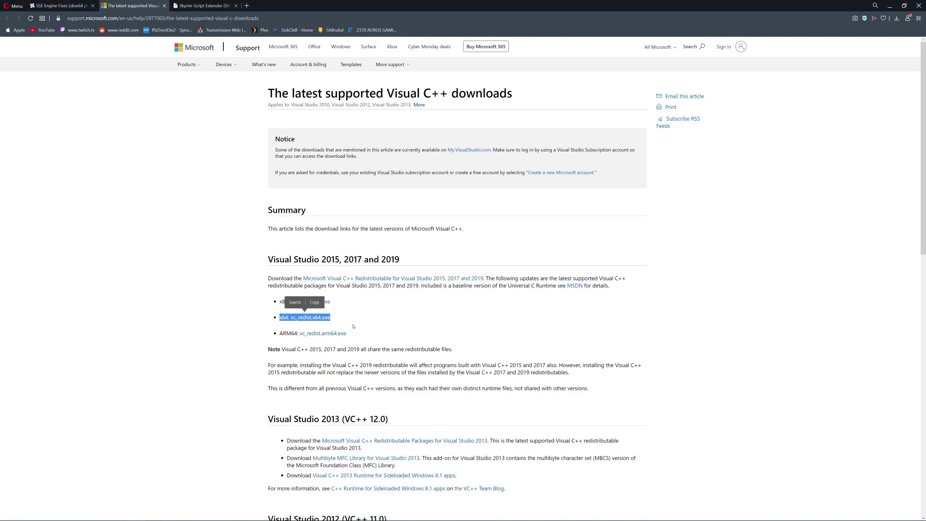
key("ctrl+c")
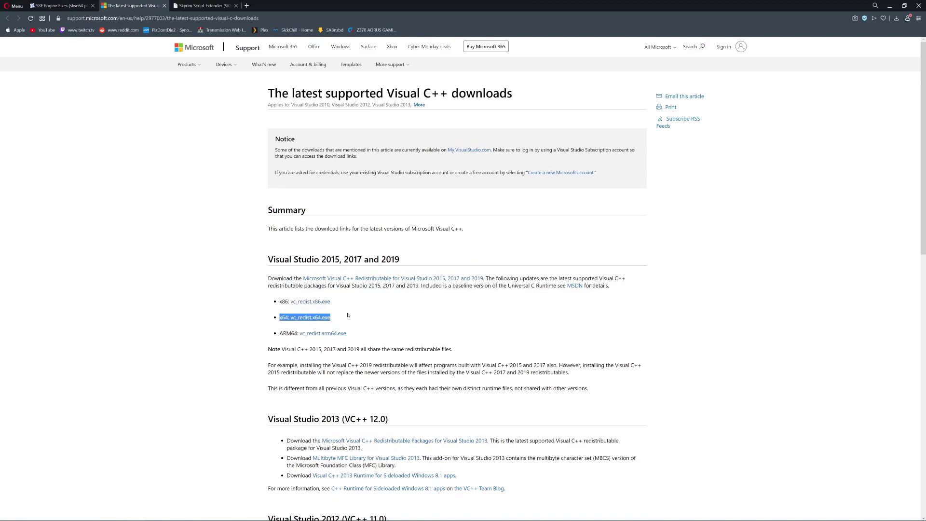
left_click(385, 313)
Close the Visual C++ tab and notice, reopen Part 2's requirements, and highlight Address Library's All in one description
left_click(164, 6)
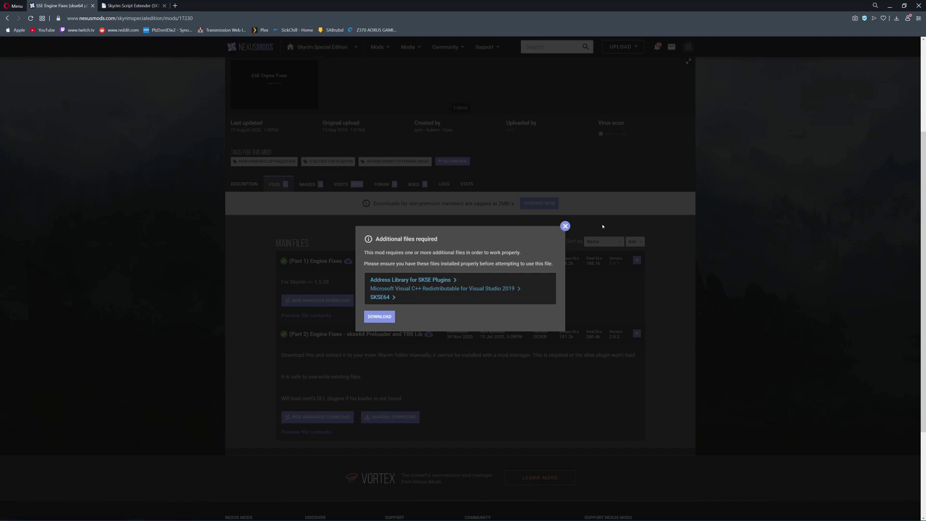
left_click(565, 225)
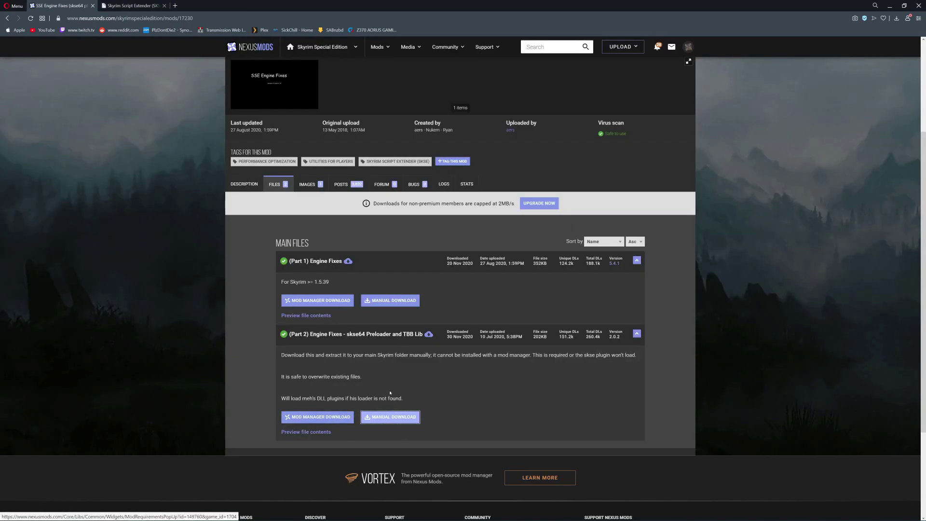
left_click(381, 411)
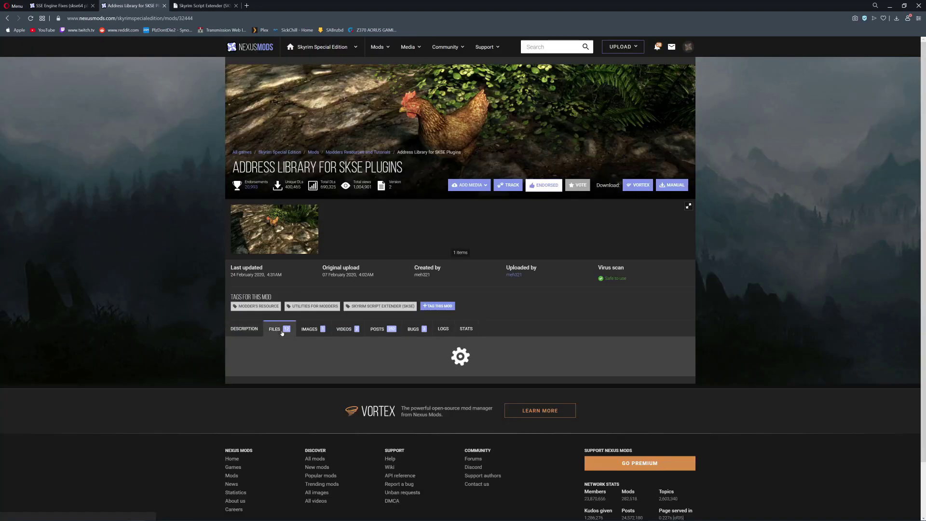
scroll(282, 333, "down", 3)
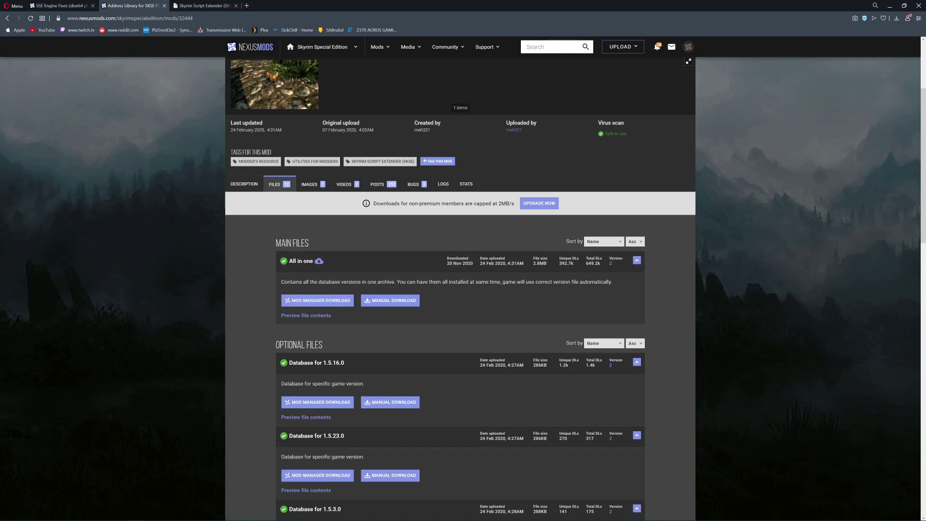
left_click_drag(398, 279, 511, 270)
left_click(572, 292)
On the Skyrim Script Extender page, highlight the installation troubleshooting line
left_click(224, 5)
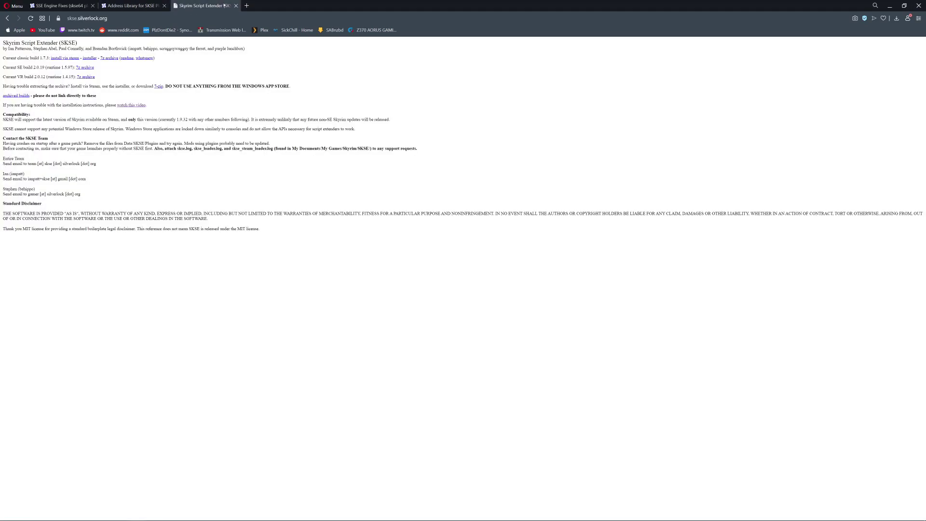
left_click_drag(148, 105, 2, 105)
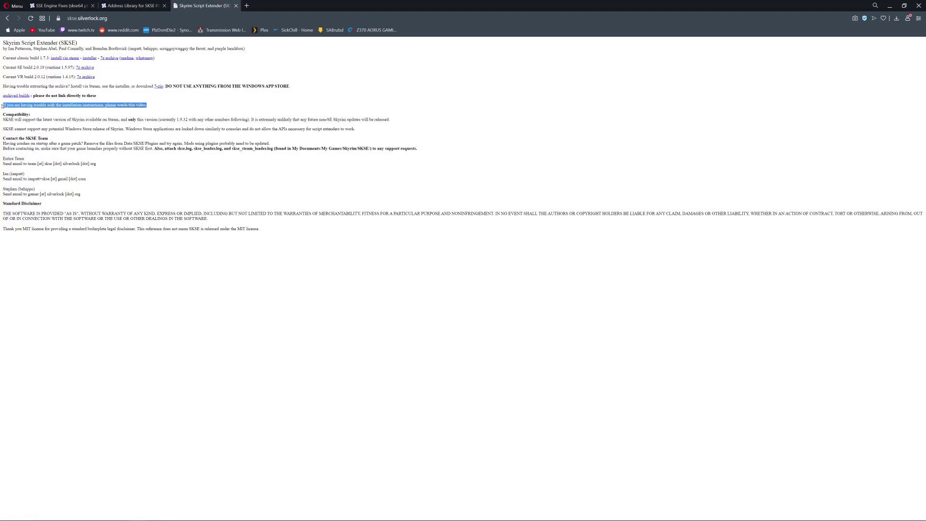
left_click(163, 112)
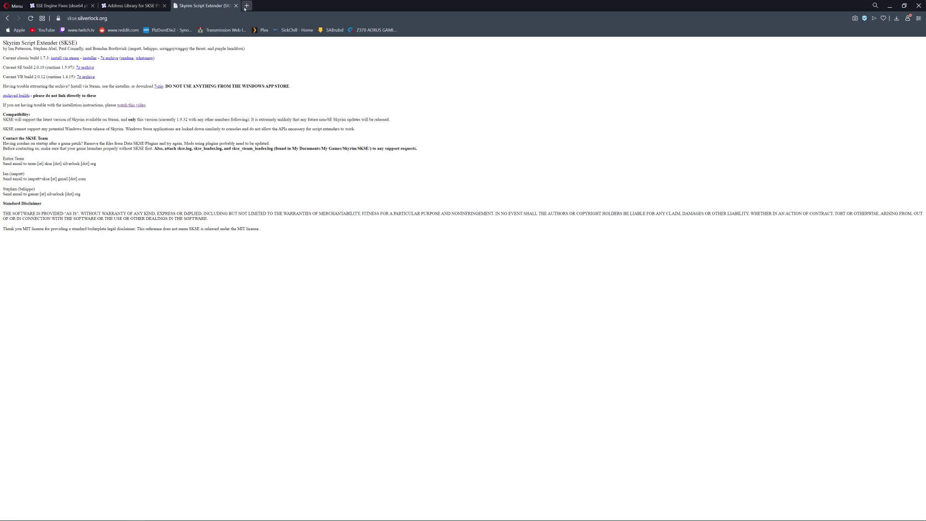
Close the Skyrim Script Extender, Address Library and SSE Engine Fixes tabs
left_click(236, 6)
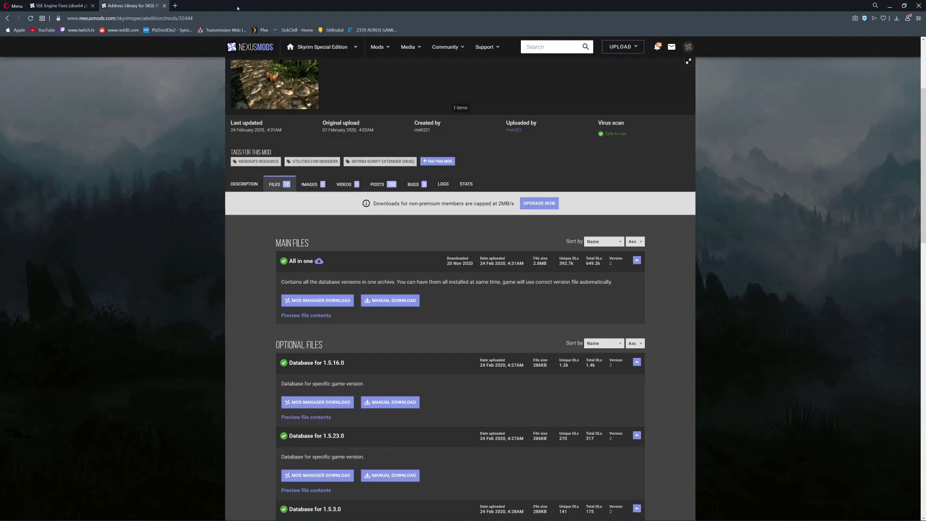
left_click(164, 5)
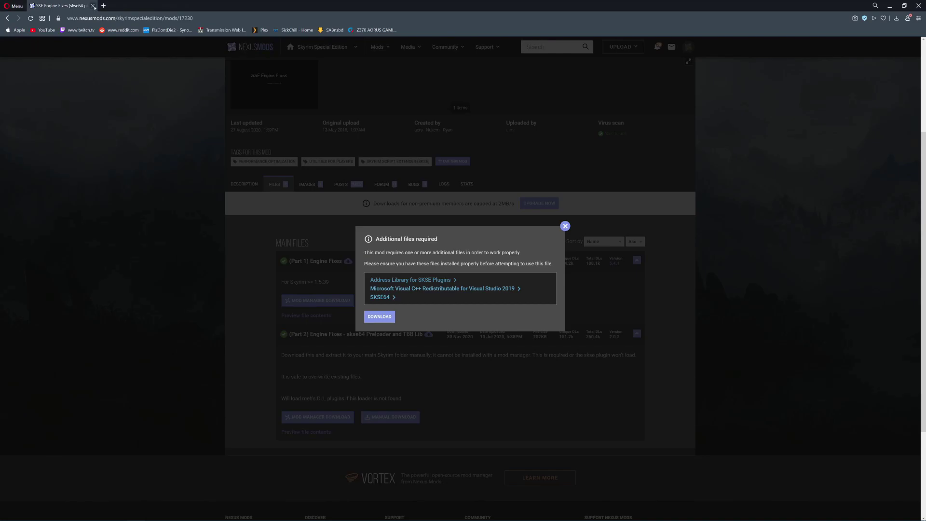
left_click(93, 6)
Close Opera, open mod list.txt in Notepad and select the SkyUI line
left_click(918, 5)
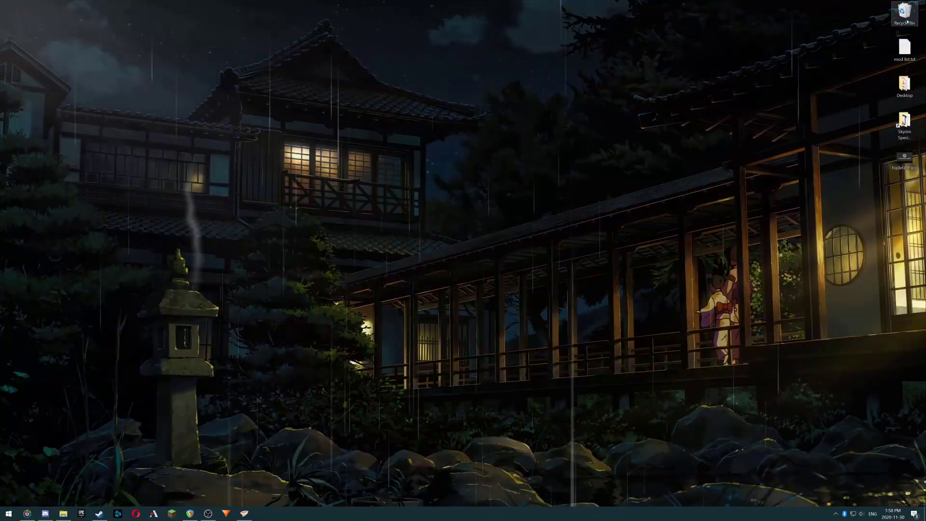
double_click(905, 46)
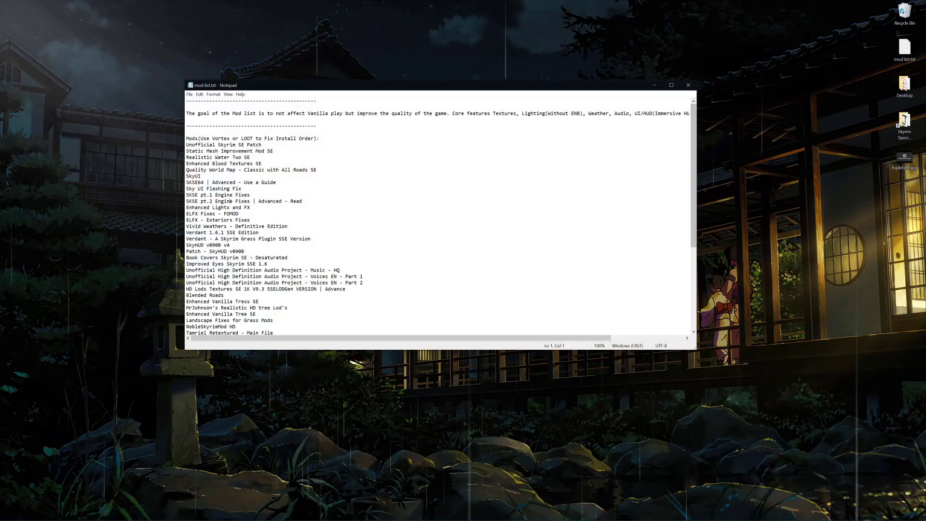
scroll(212, 159, "down", 1)
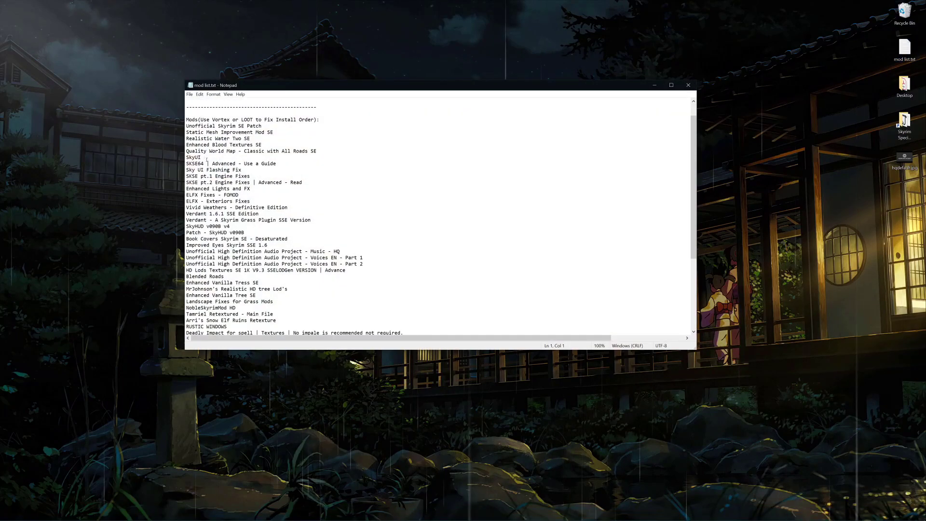
left_click_drag(206, 159, 159, 159)
scroll(211, 157, "down", 2)
scroll(220, 153, "up", 2)
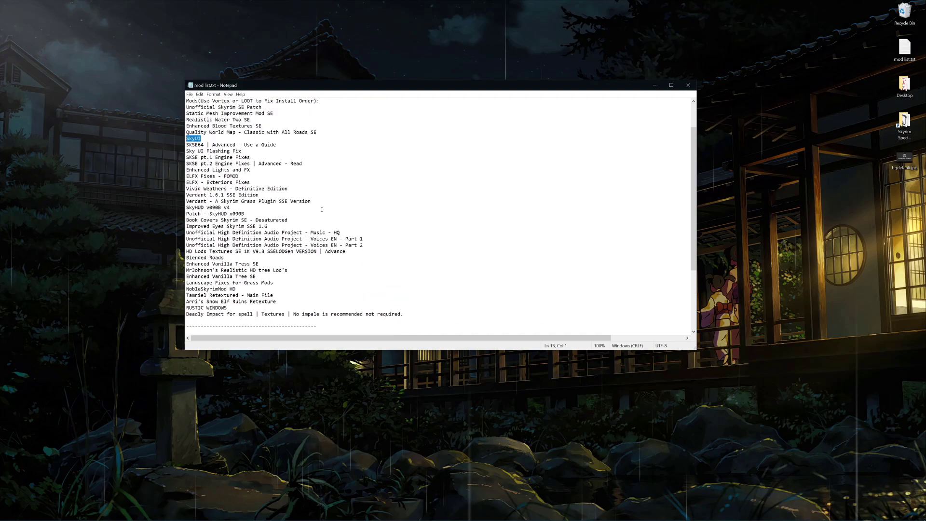
Select a few more entries in the mod list, then close Notepad
left_click_drag(249, 139, 187, 139)
scroll(311, 261, "down", 2)
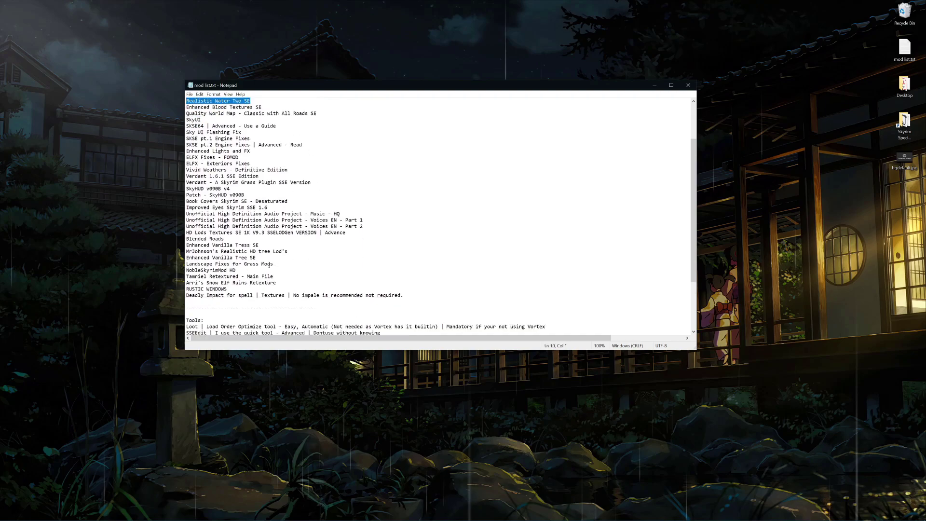
scroll(273, 262, "up", 3)
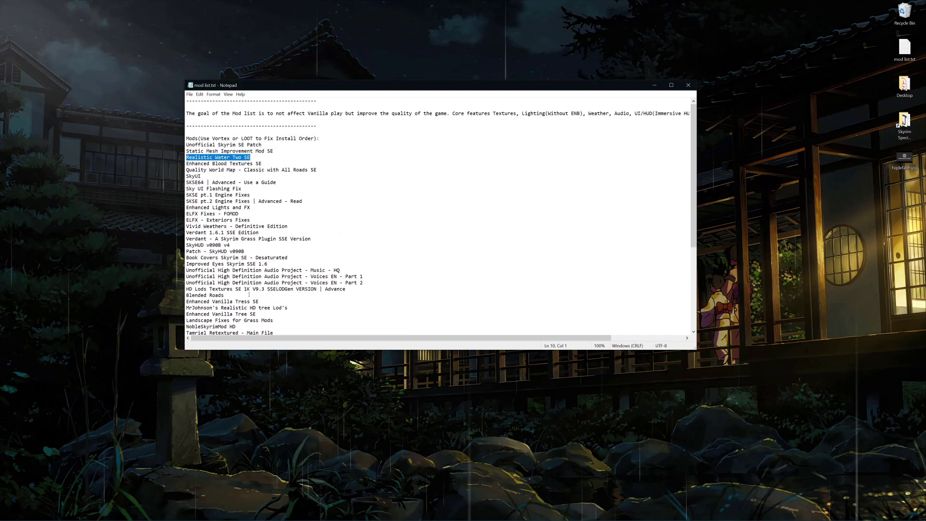
left_click_drag(202, 176, 186, 176)
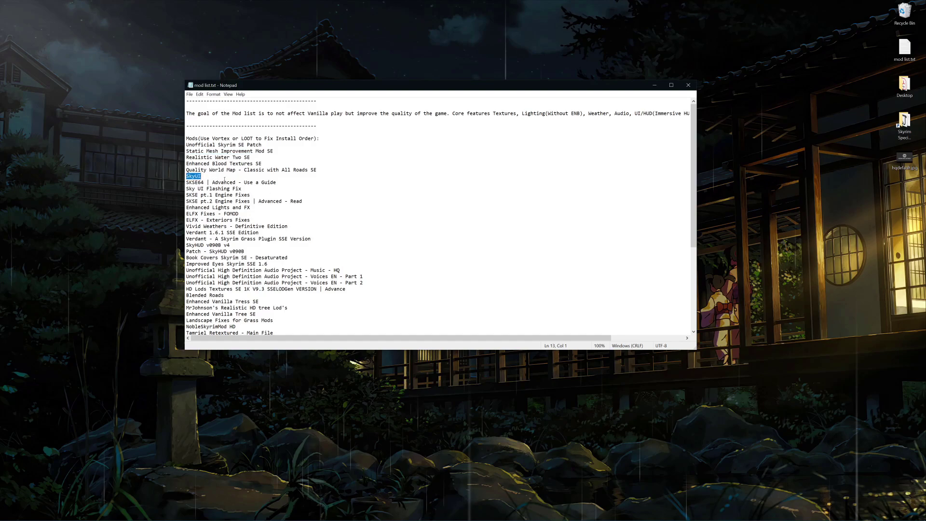
scroll(409, 185, "down", 7)
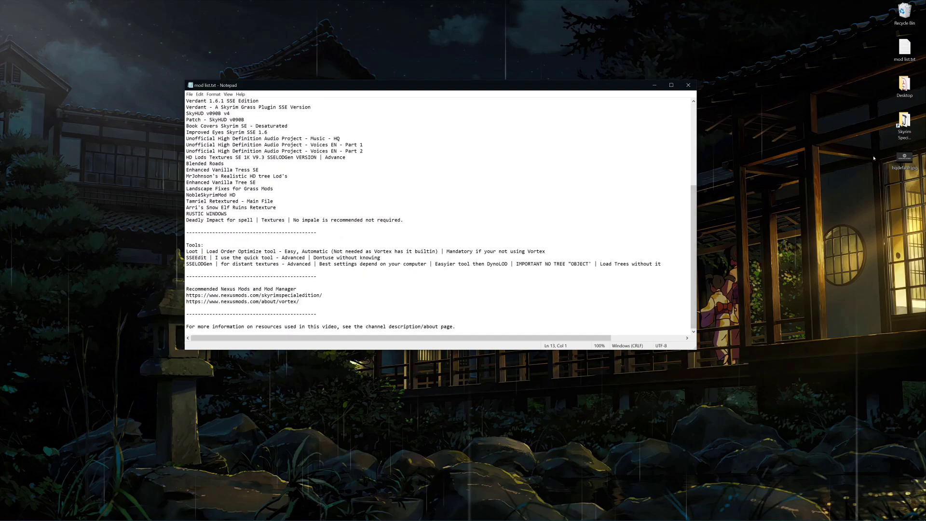
left_click(689, 85)
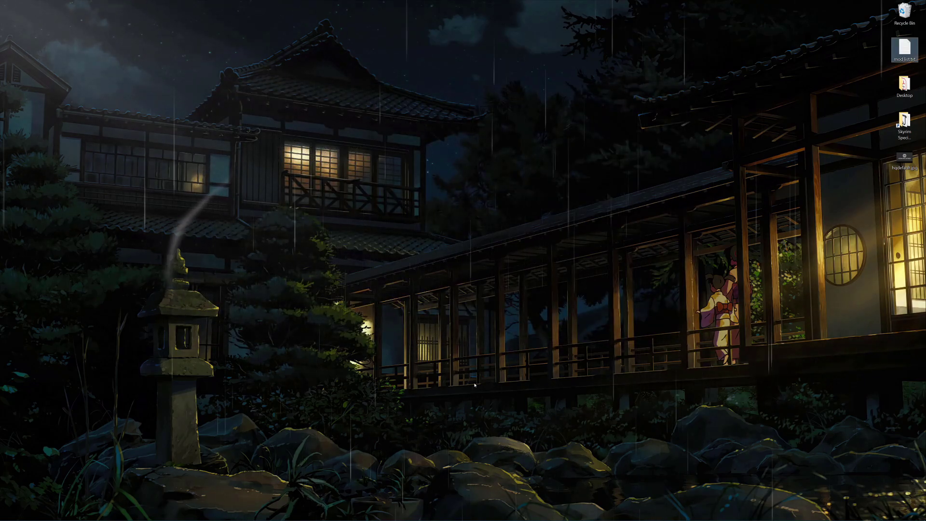
double_click(917, 124)
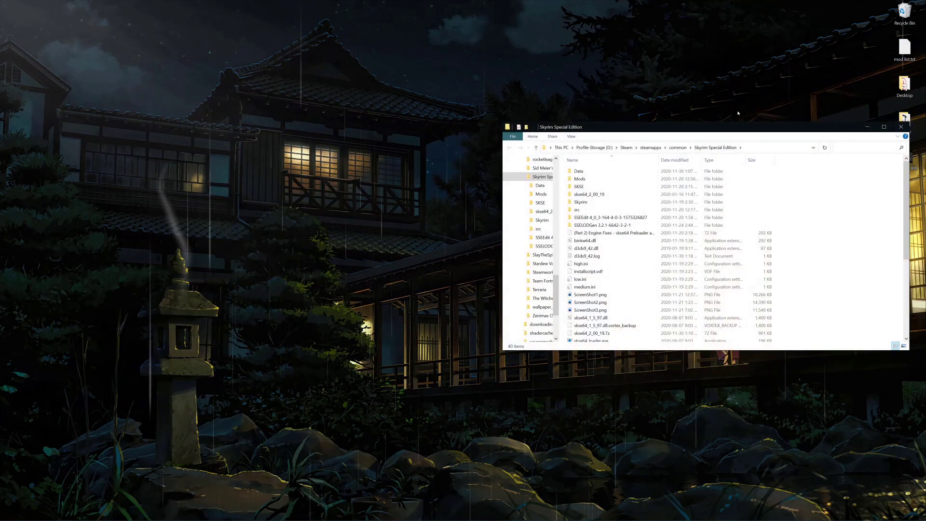
left_click_drag(566, 128, 287, 193)
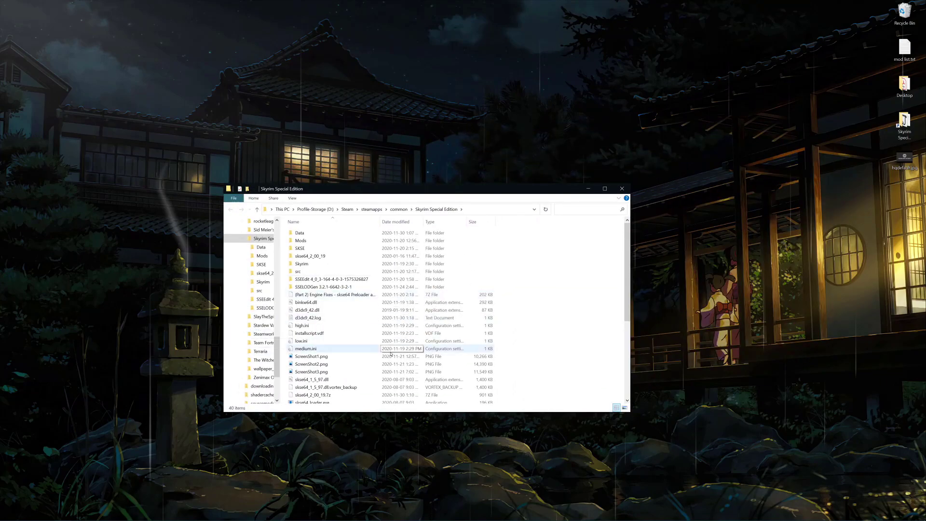
left_click(487, 209)
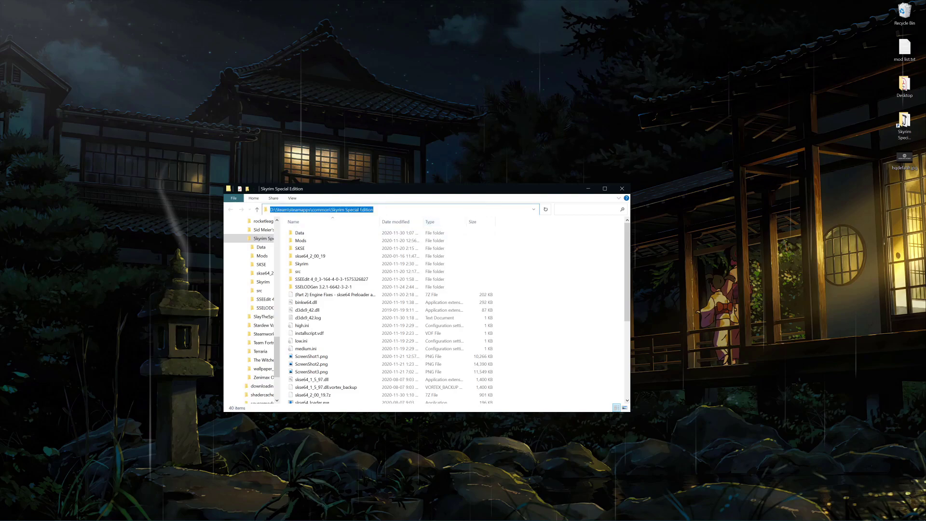
scroll(372, 300, "down", 6)
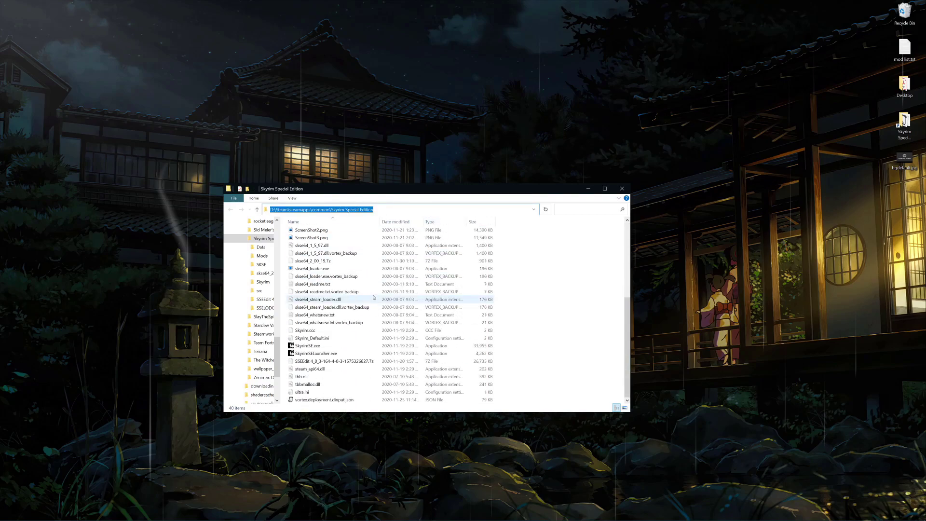
scroll(327, 337, "up", 6)
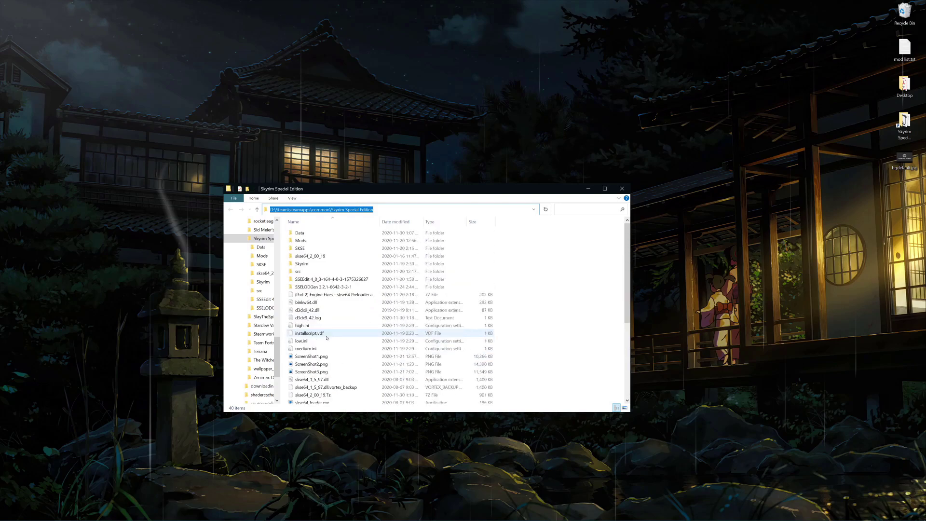
left_click(345, 280)
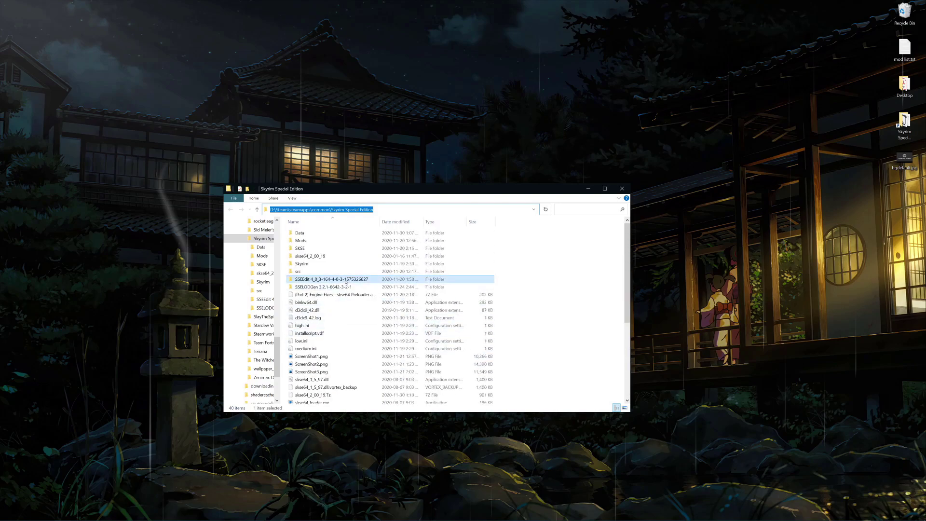
double_click(346, 280)
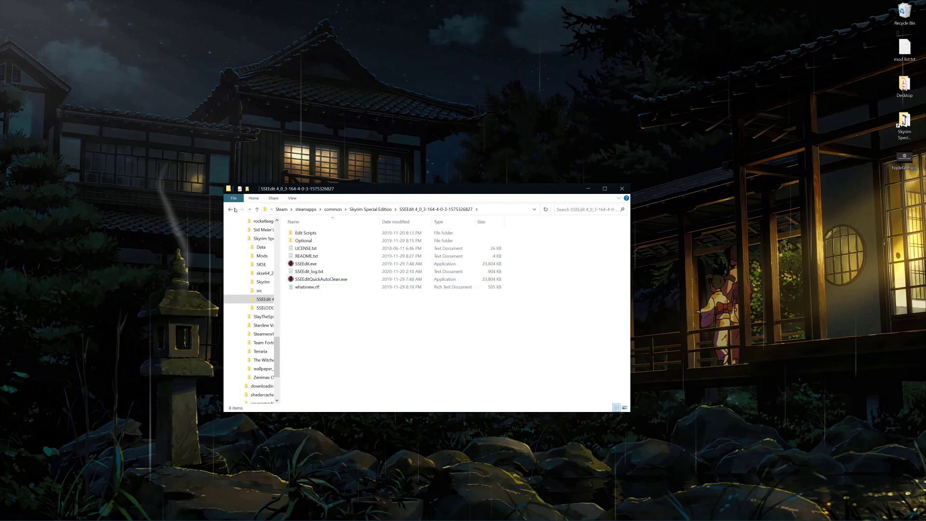
left_click(234, 209)
double_click(318, 287)
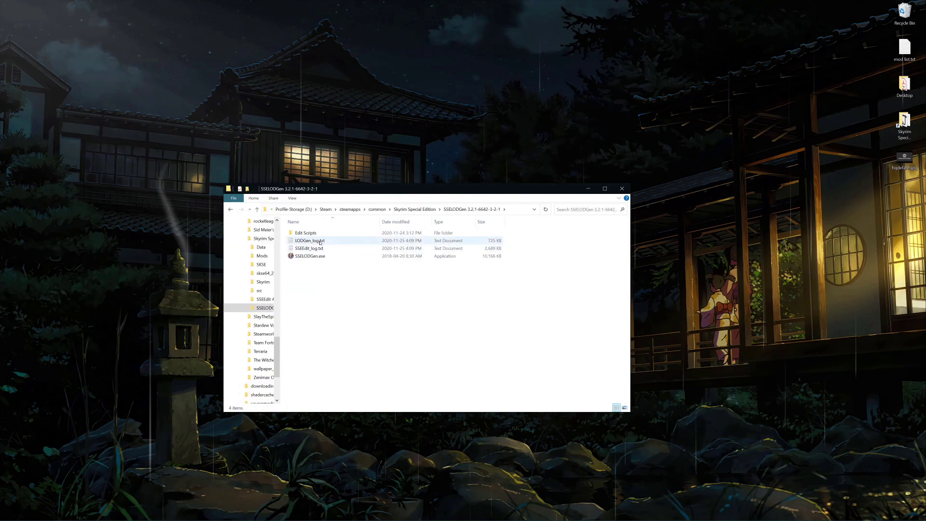
left_click(329, 256)
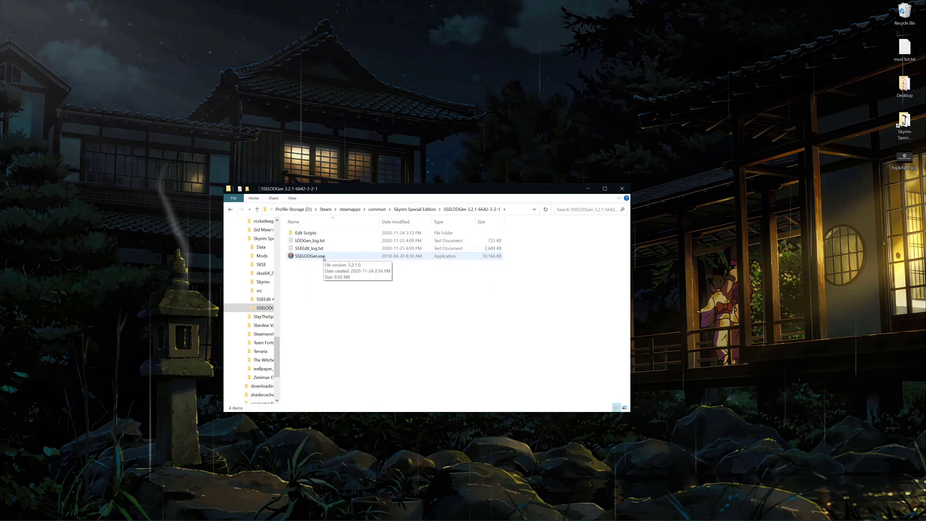
key("alt+Left")
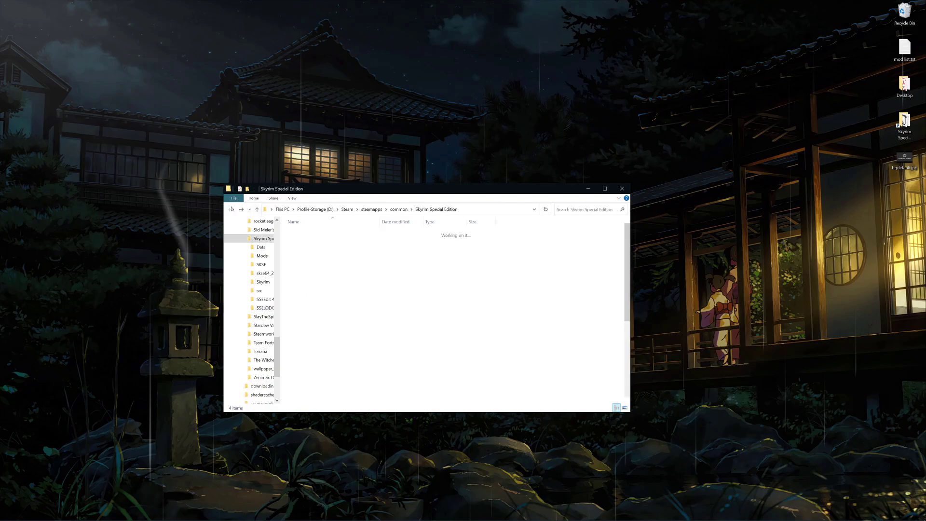
scroll(377, 322, "down", 6)
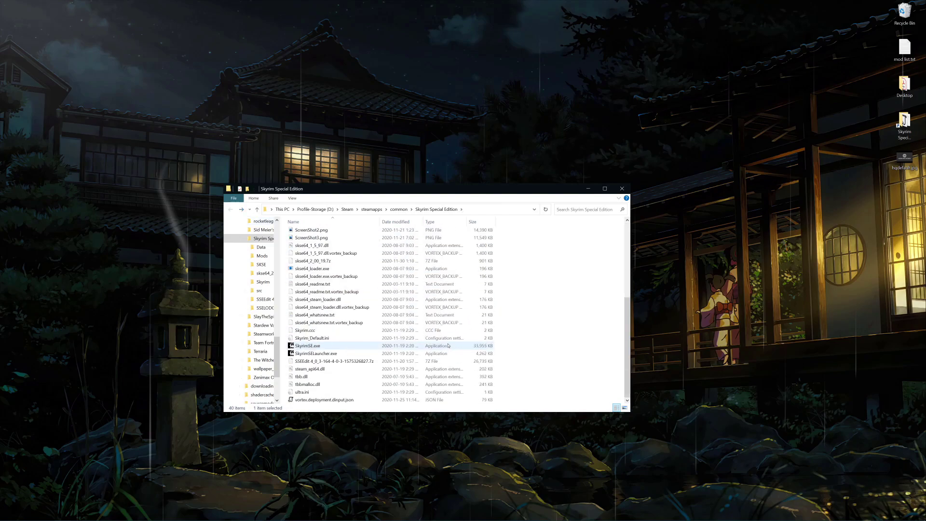
scroll(340, 269, "up", 2)
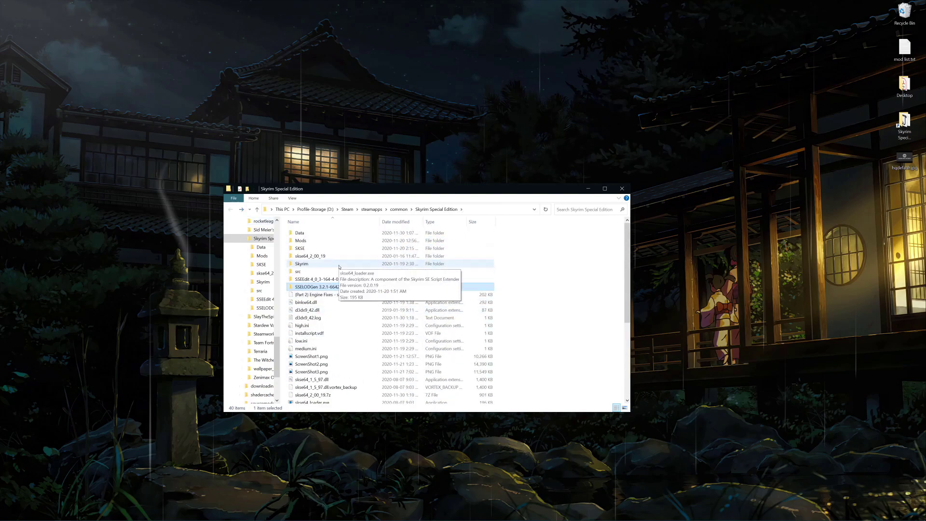
scroll(339, 267, "down", 2)
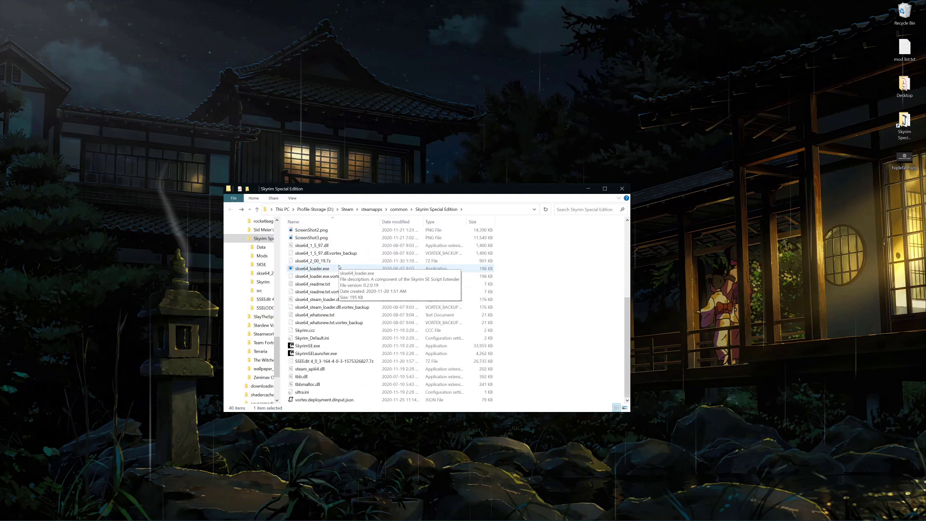
scroll(339, 267, "up", 2)
scroll(339, 267, "down", 2)
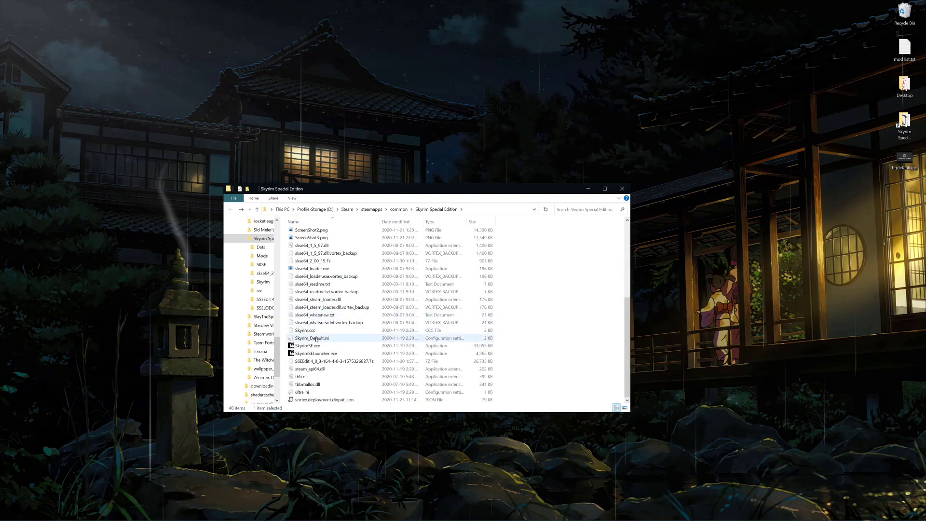
right_click(318, 346)
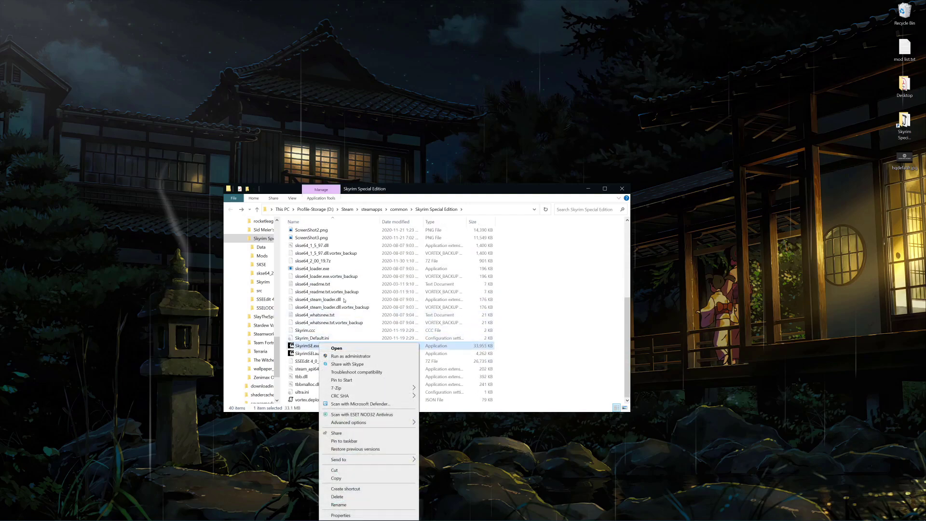
left_click(545, 290)
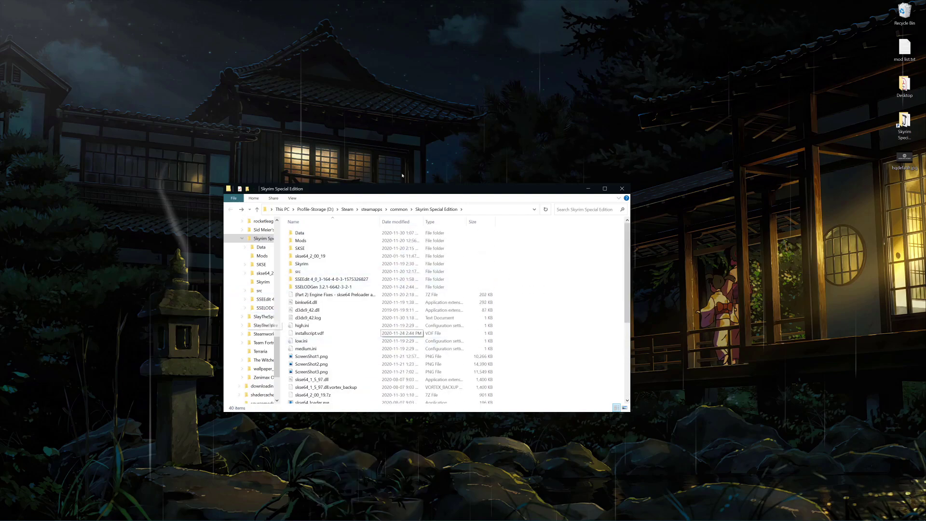
left_click(621, 188)
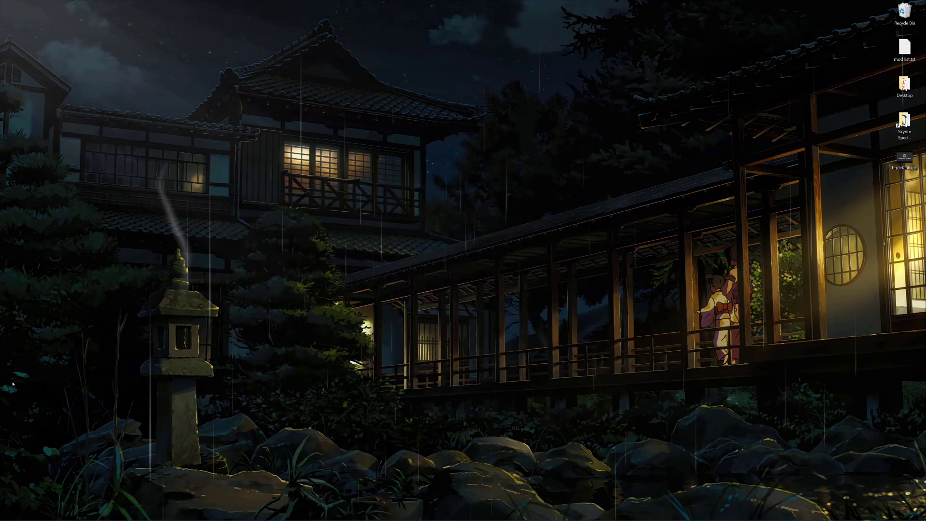
left_click(114, 509)
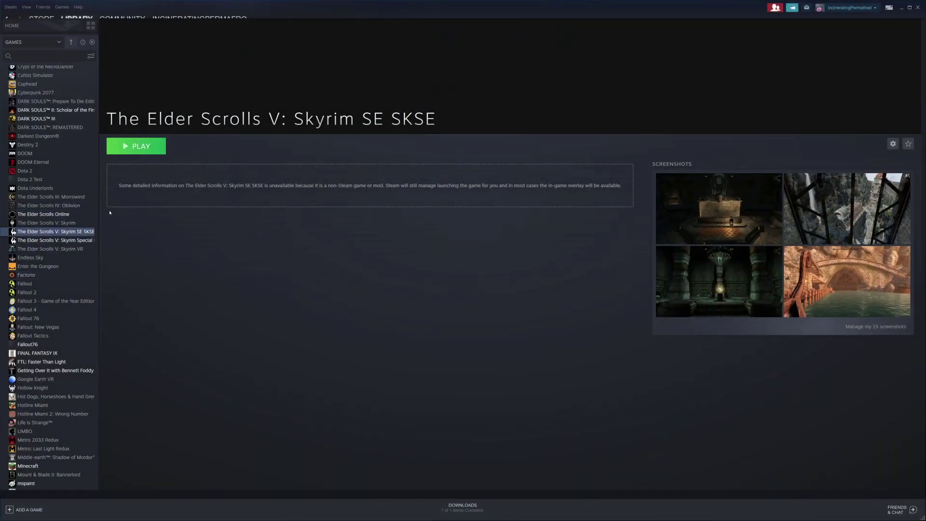
left_click(907, 6)
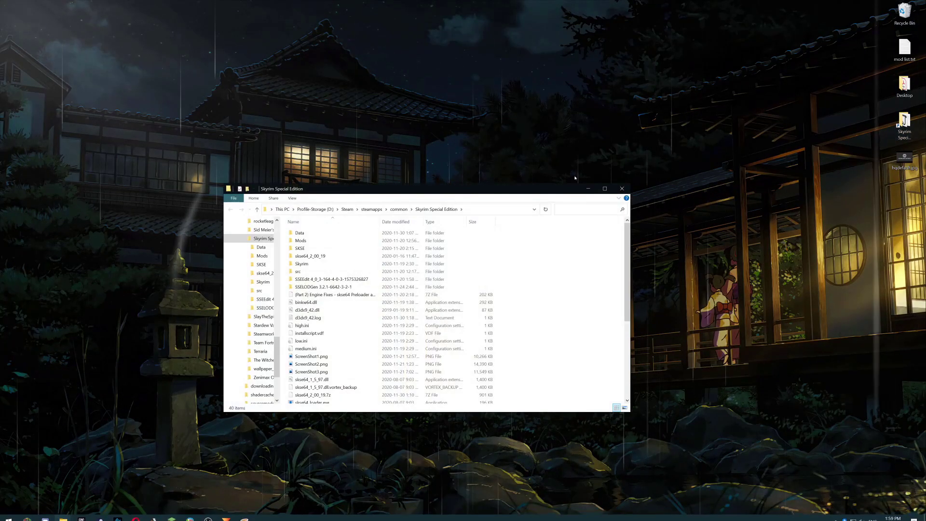
scroll(435, 313, "down", 6)
left_click(622, 188)
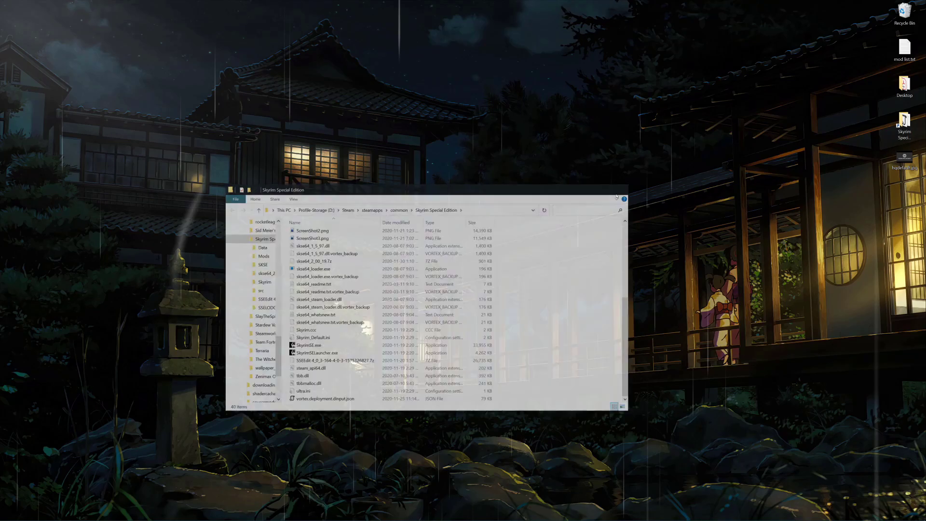
left_click(121, 510)
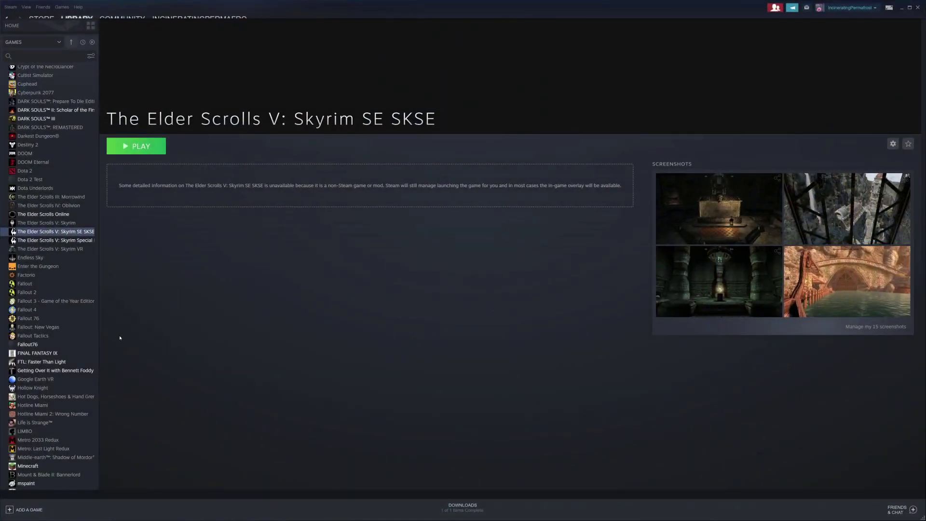